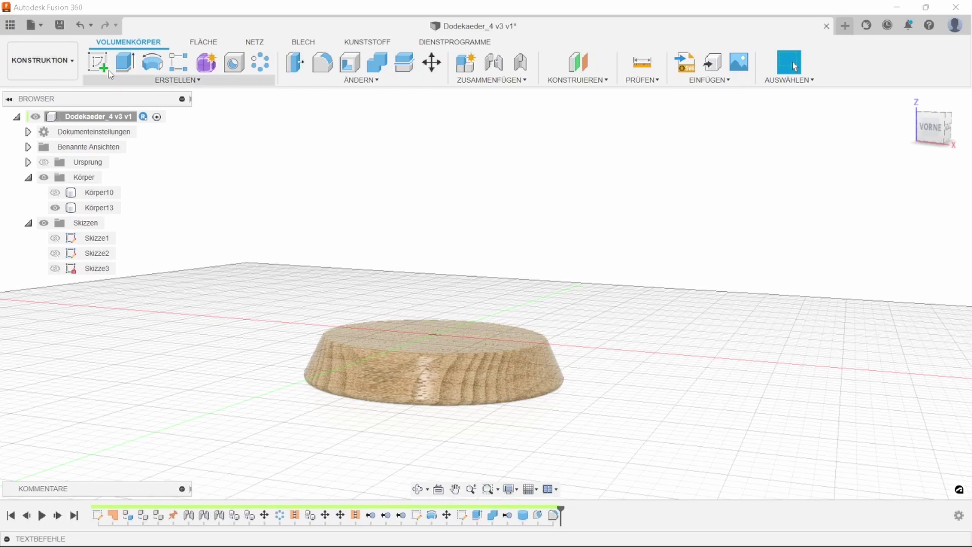
# Create a sketch on the vertical YZ plane and intersect the wooden body's slanted side face with it, without a projection link.
pyautogui.click(403, 210)
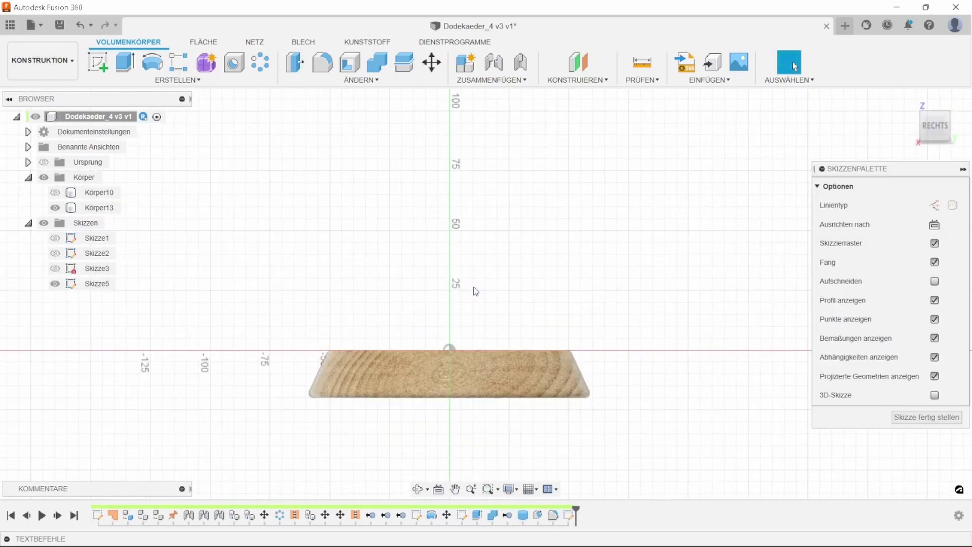
pyautogui.click(197, 80)
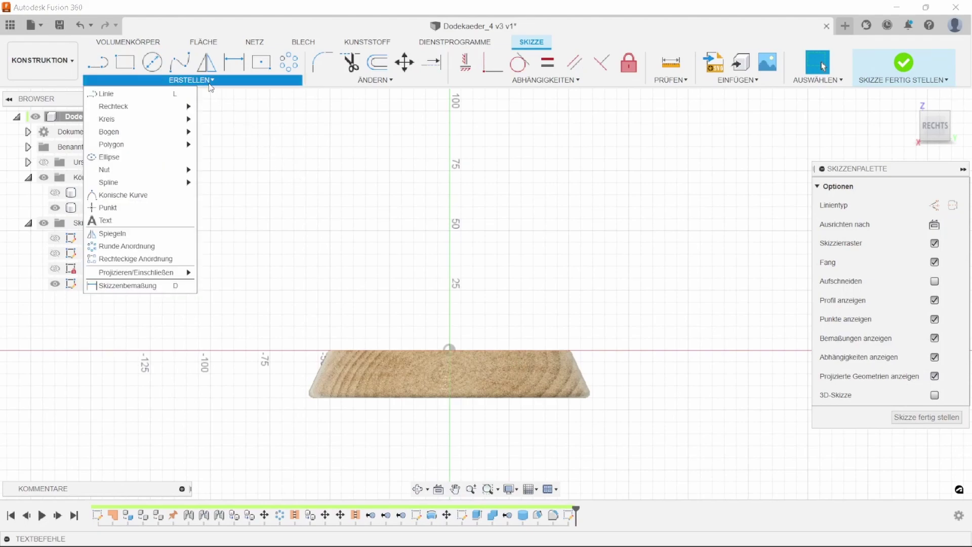
pyautogui.moveTo(165, 275)
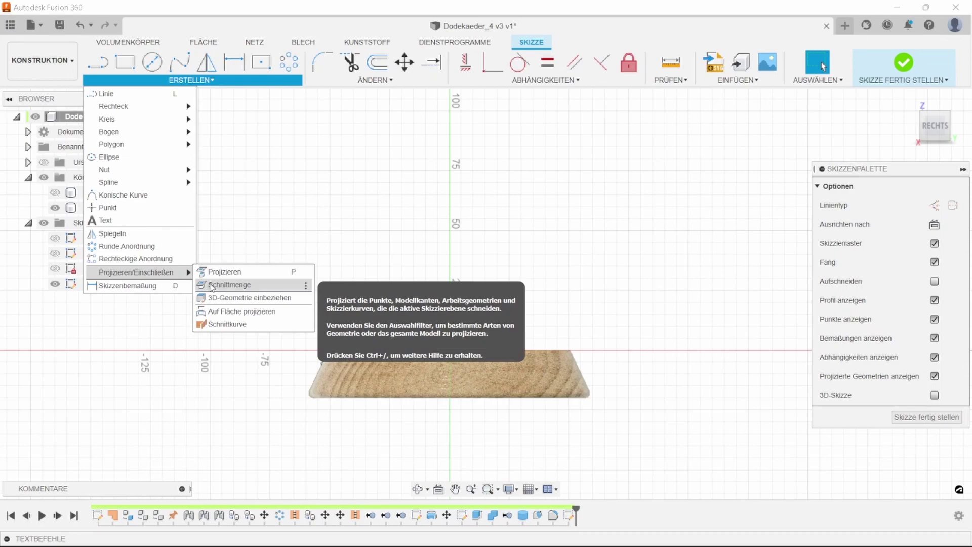
pyautogui.click(212, 286)
pyautogui.click(318, 376)
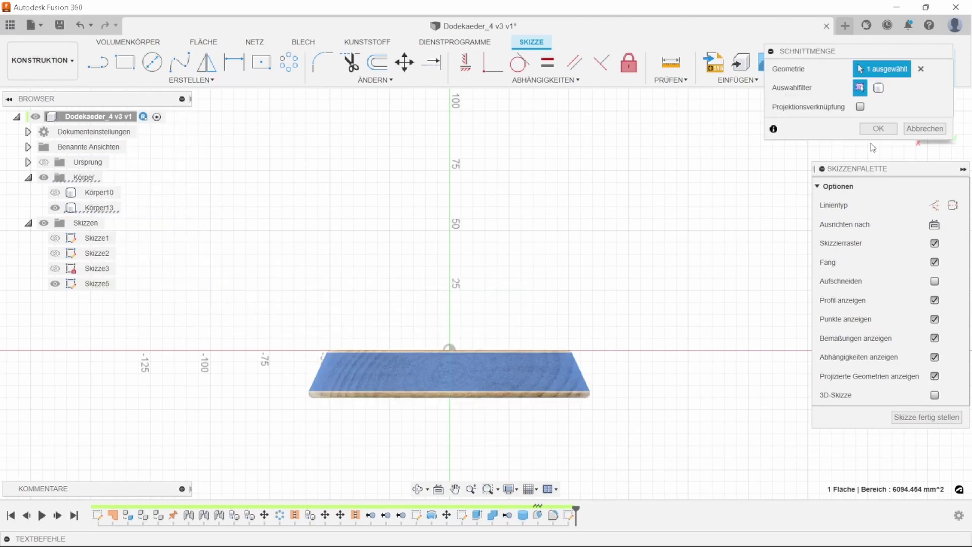
pyautogui.click(881, 130)
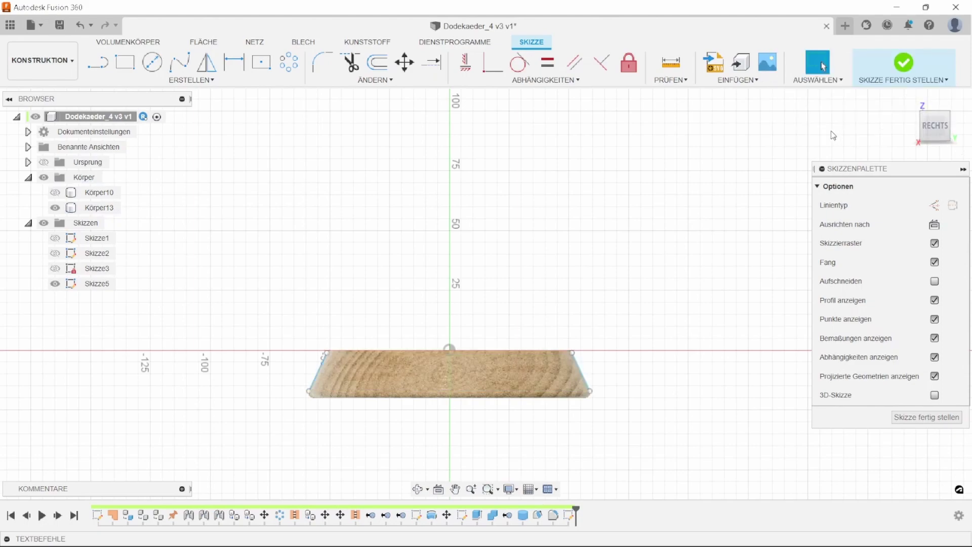
# Hide Körper13, draw lines closing a half cross-section between one slanted line and the vertical centre axis, and finish the sketch.
pyautogui.click(56, 208)
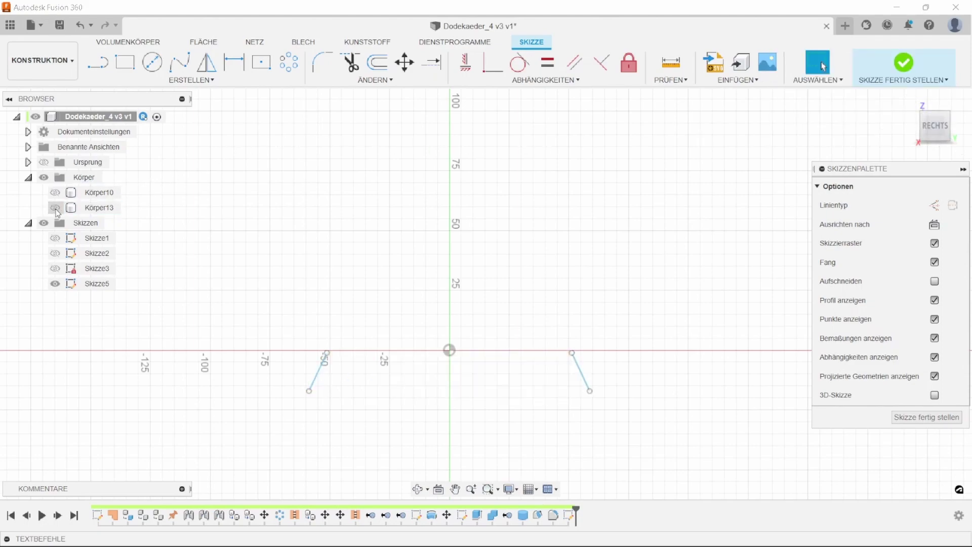
pyautogui.click(101, 71)
pyautogui.scroll(3, 318, 347)
pyautogui.click(327, 345)
pyautogui.click(557, 339)
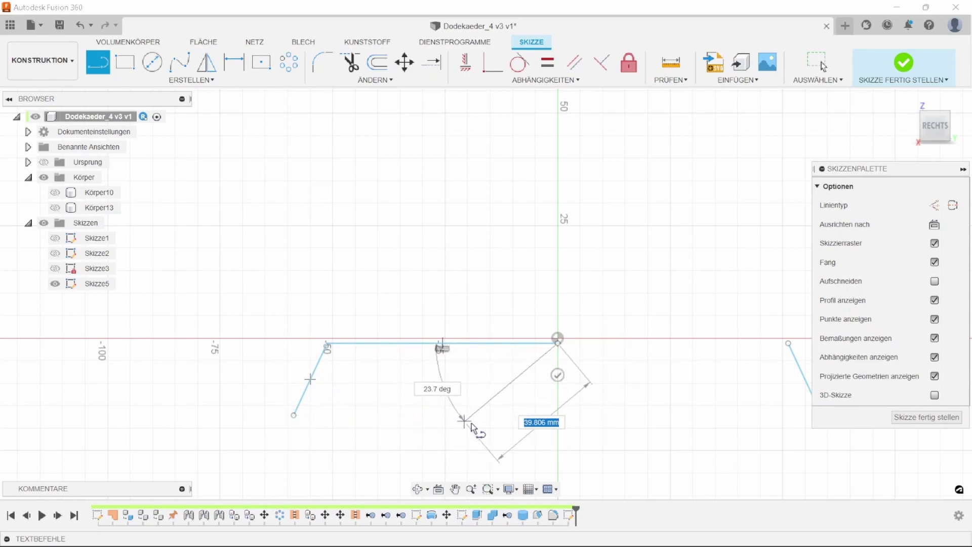
pyautogui.click(555, 419)
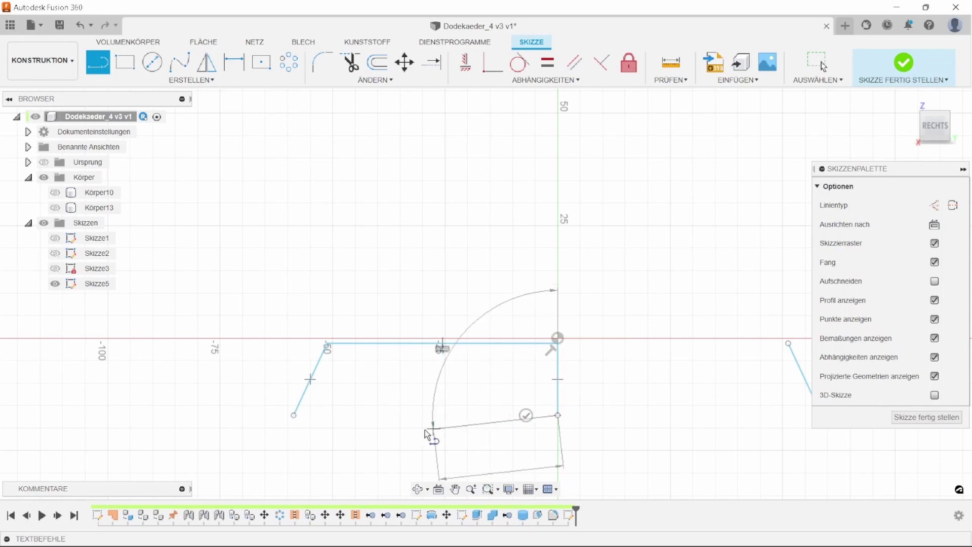
pyautogui.click(293, 416)
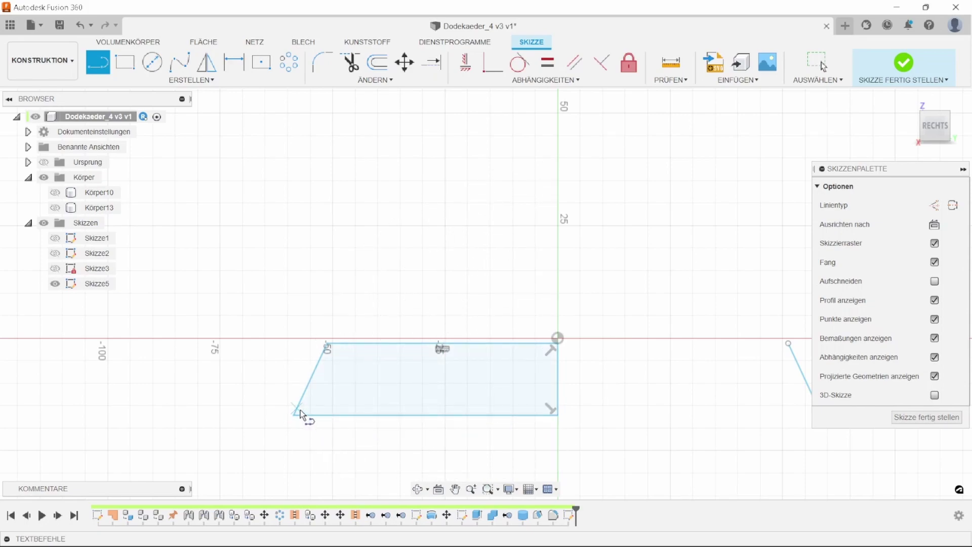
pyautogui.keyDown('shift'); pyautogui.moveTo(545, 316); pyautogui.dragTo(627, 311, button='middle'); pyautogui.keyUp('shift')
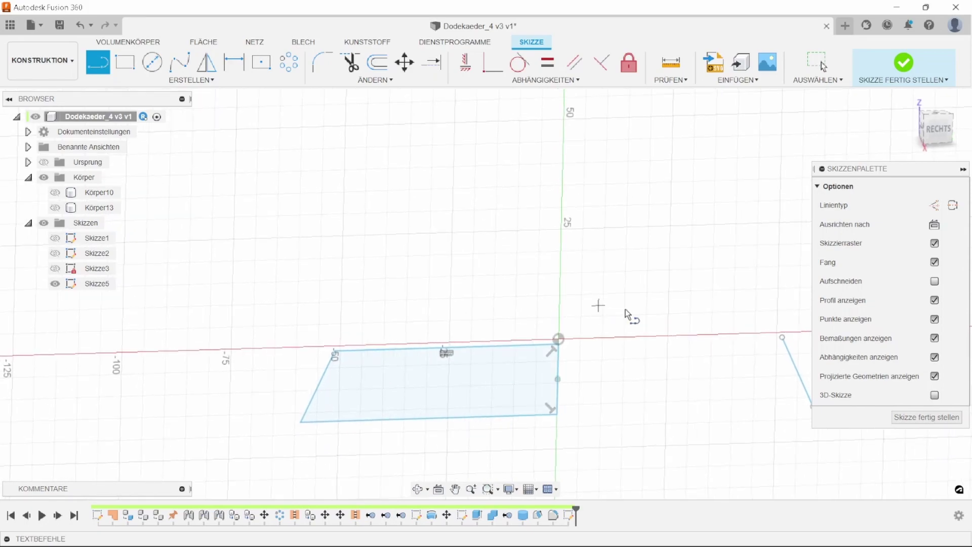
pyautogui.click(903, 62)
# Revolve the half profile symmetrically by 50 degrees about its vertical centre edge as a new body.
pyautogui.moveTo(361, 196)
pyautogui.keyDown('shift'); pyautogui.mouseDown(button='middle')
pyautogui.moveTo(391, 274)
pyautogui.moveTo(387, 237)
pyautogui.moveTo(406, 241)
pyautogui.moveTo(395, 247)
pyautogui.mouseUp(button='middle'); pyautogui.keyUp('shift')
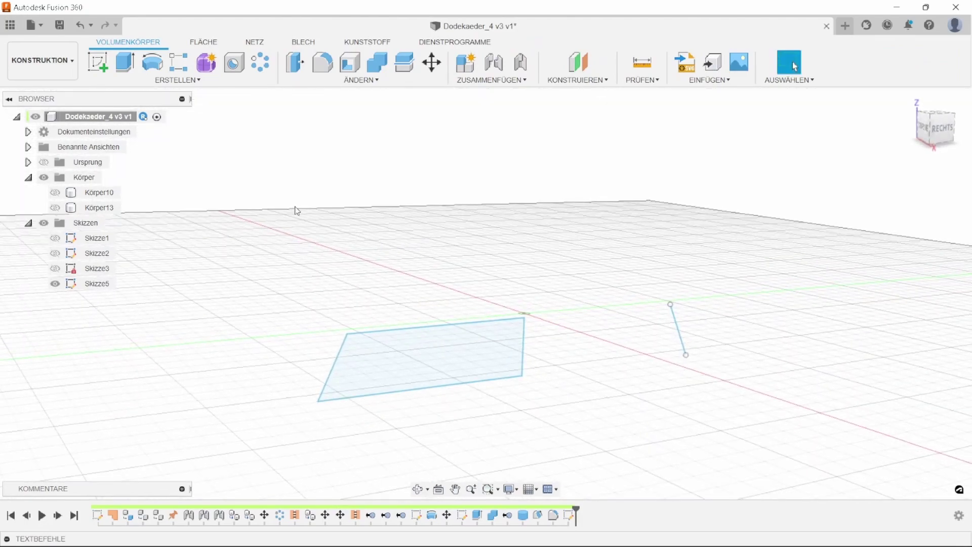
pyautogui.click(153, 70)
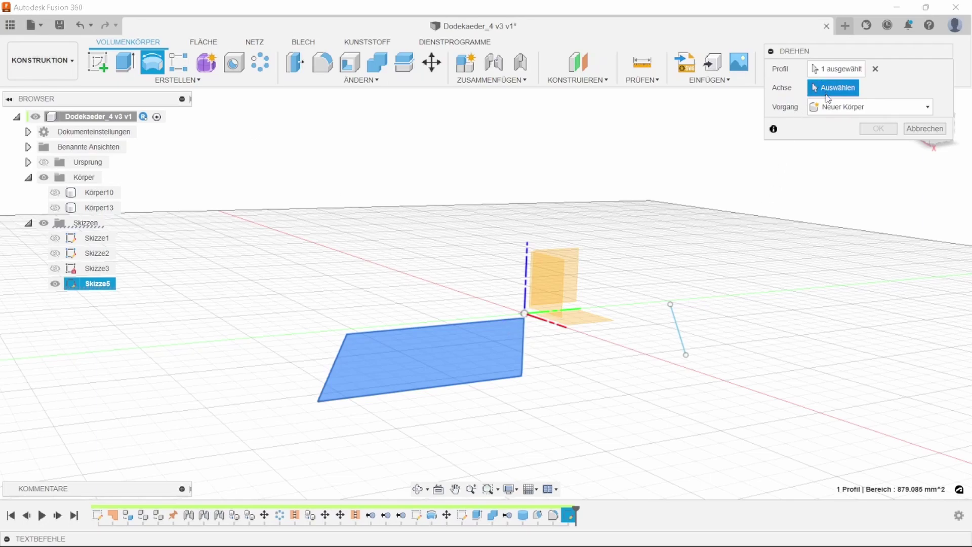
pyautogui.click(524, 350)
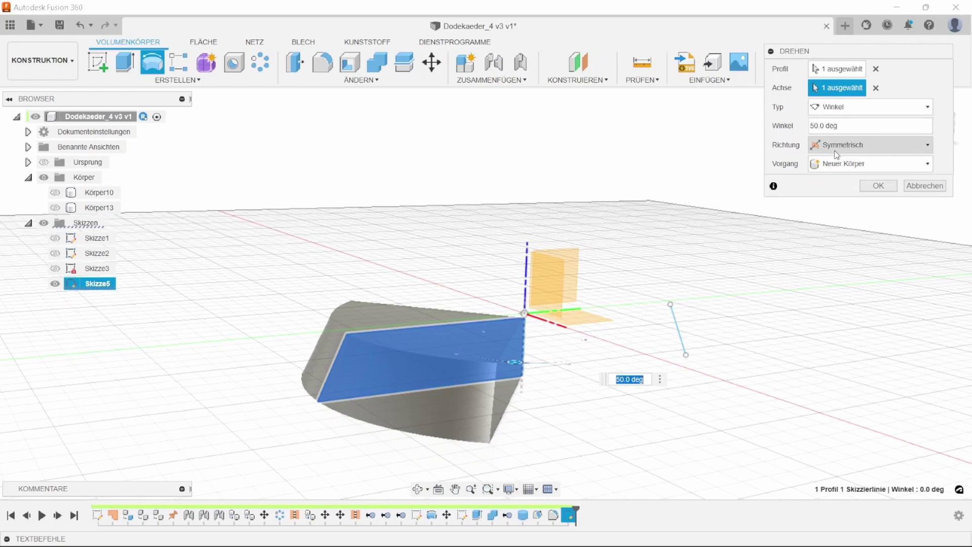
pyautogui.click(879, 187)
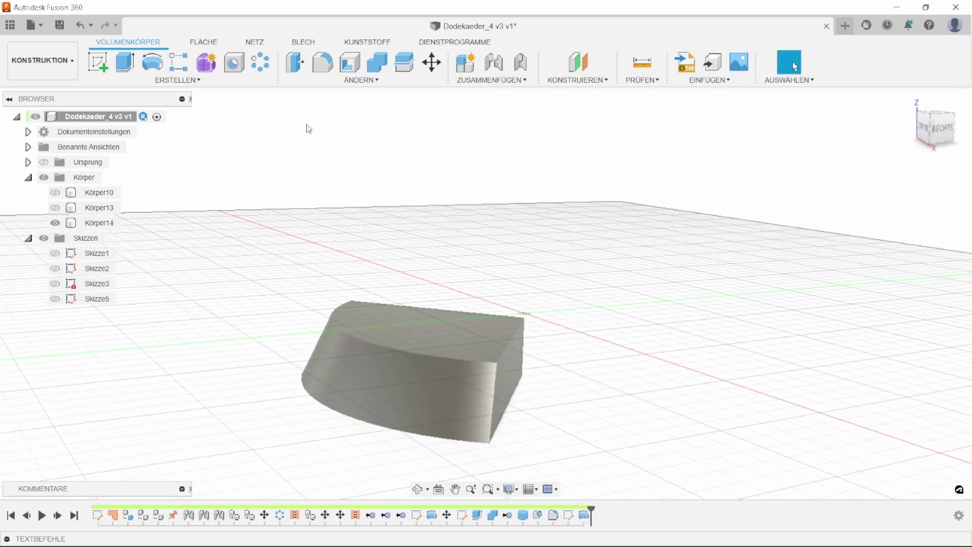
# Unstitch the whole revolved wedge body into separate surfaces with chain selection on.
pyautogui.click(213, 45)
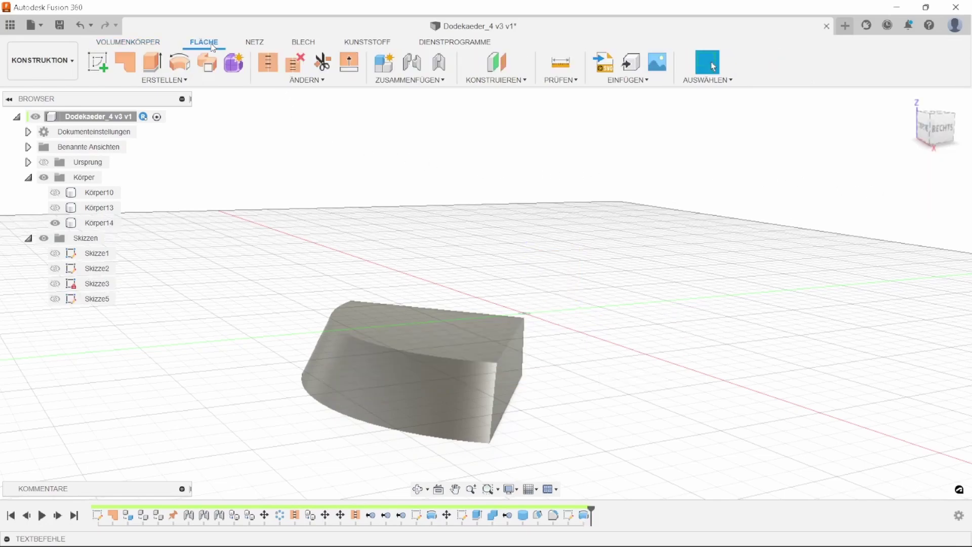
pyautogui.click(298, 72)
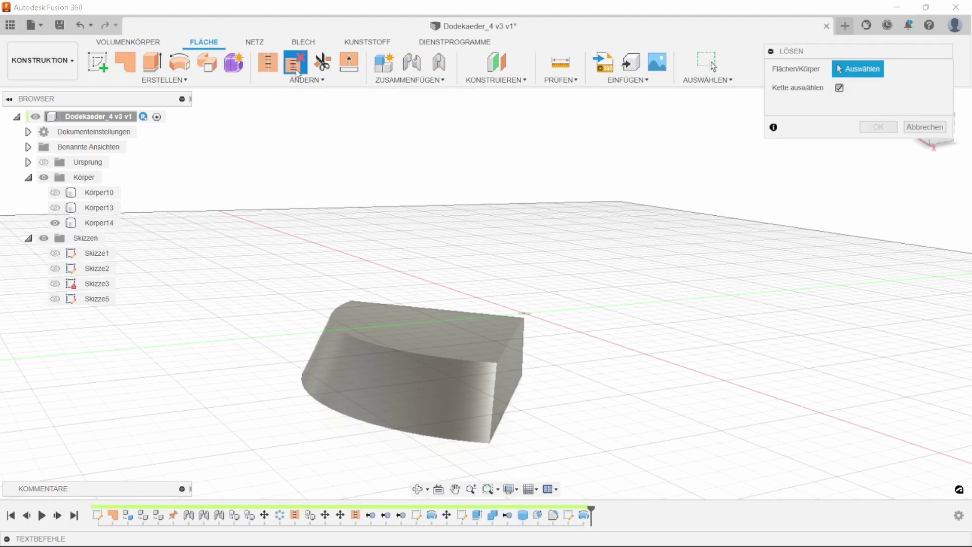
pyautogui.click(406, 348)
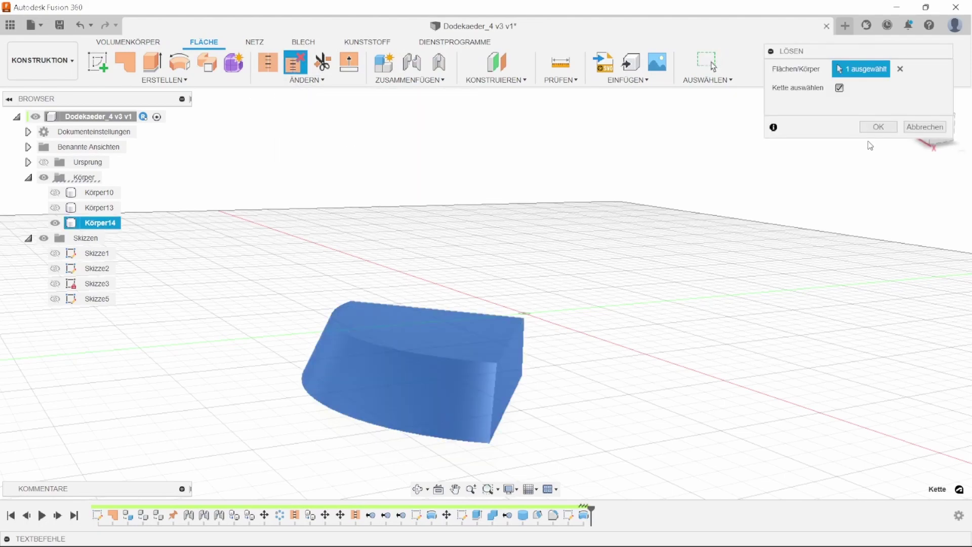
pyautogui.click(873, 129)
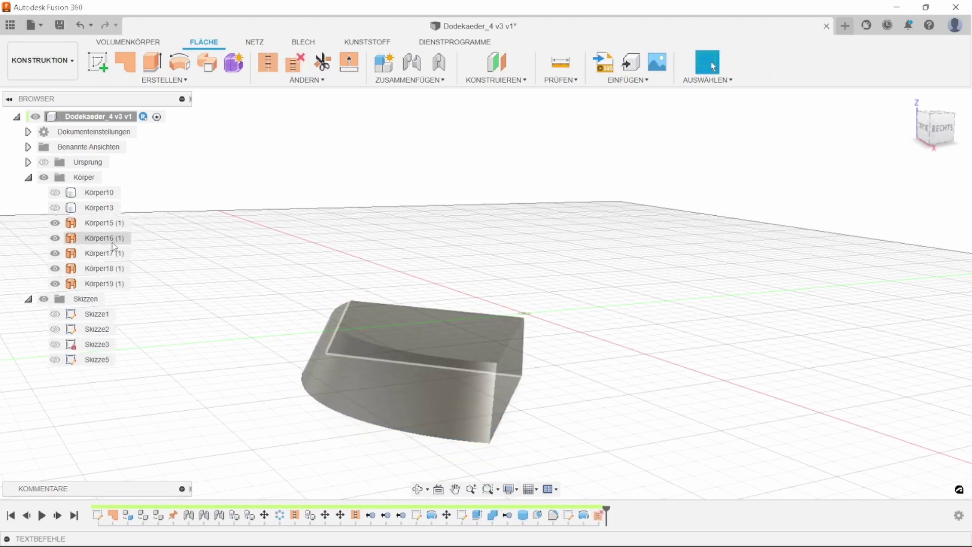
# Remove surface bodies Körper15, Körper16, Körper17 and Körper19, keeping only the curved outer surface.
pyautogui.click(101, 223)
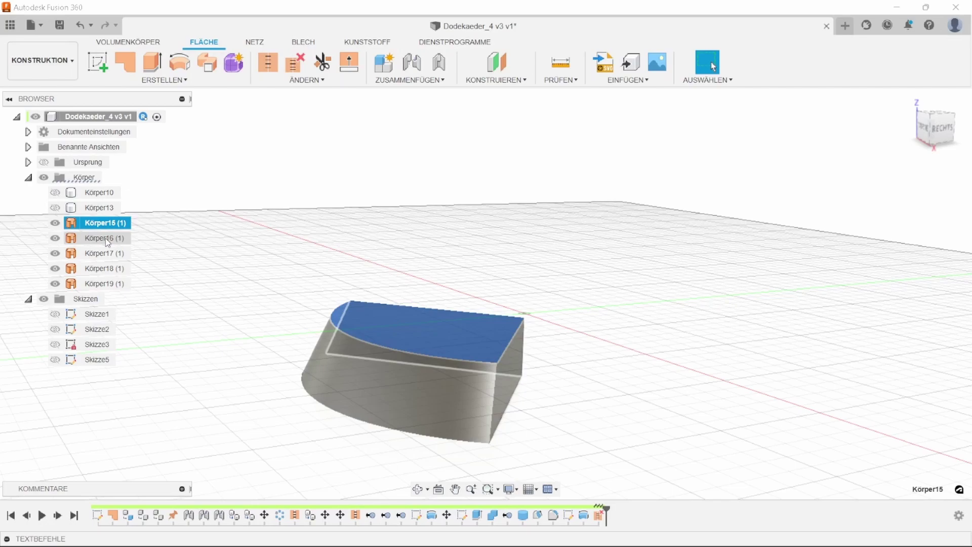
pyautogui.keyDown('ctrl'); pyautogui.click(105, 238); pyautogui.keyUp('ctrl')
pyautogui.keyDown('ctrl'); pyautogui.click(107, 253); pyautogui.keyUp('ctrl')
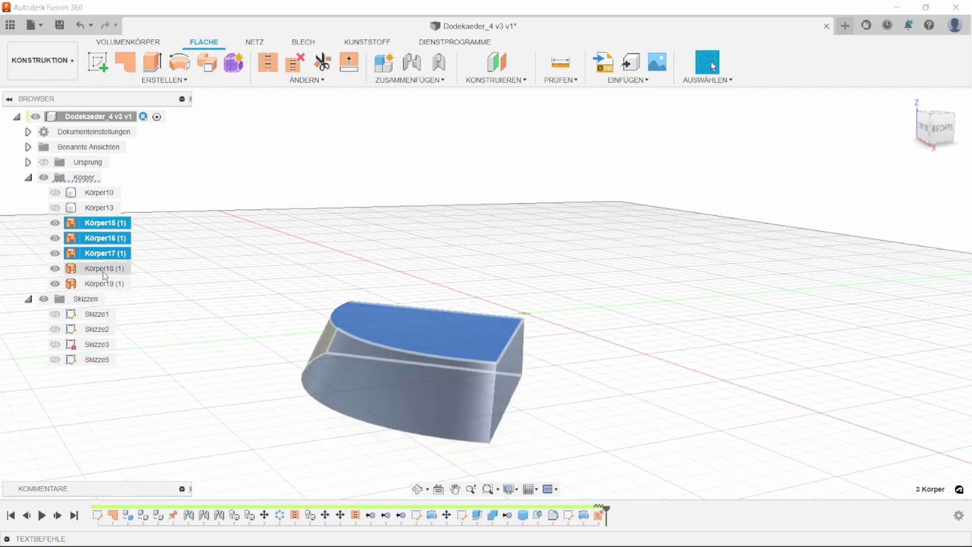
pyautogui.keyDown('ctrl'); pyautogui.click(103, 284); pyautogui.keyUp('ctrl')
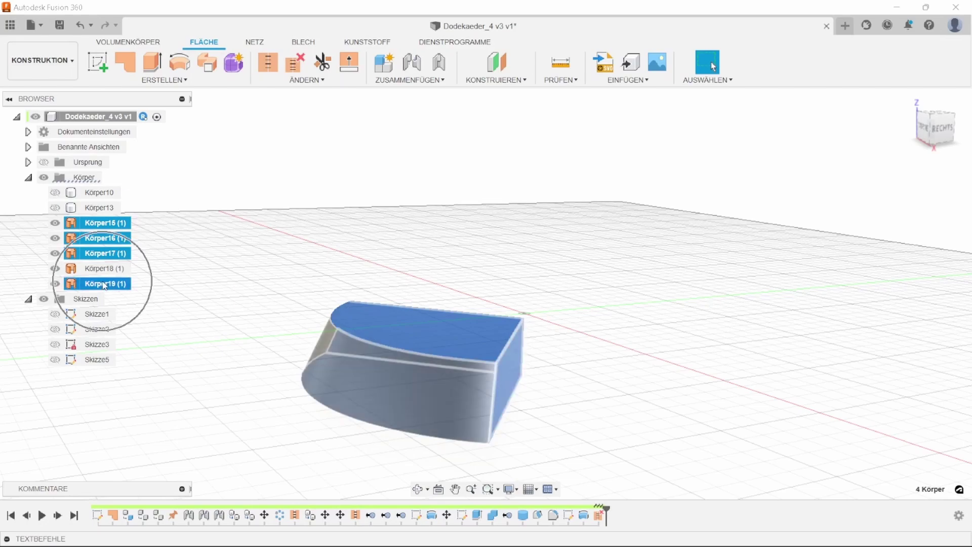
pyautogui.rightClick(104, 285)
pyautogui.click(125, 457)
# Thicken the curved outer surface by 1 mm on one side as a new body.
pyautogui.moveTo(262, 425)
pyautogui.keyDown('shift'); pyautogui.mouseDown(button='middle')
pyautogui.moveTo(169, 424)
pyautogui.moveTo(242, 405)
pyautogui.moveTo(253, 419)
pyautogui.mouseUp(button='middle'); pyautogui.keyUp('shift')
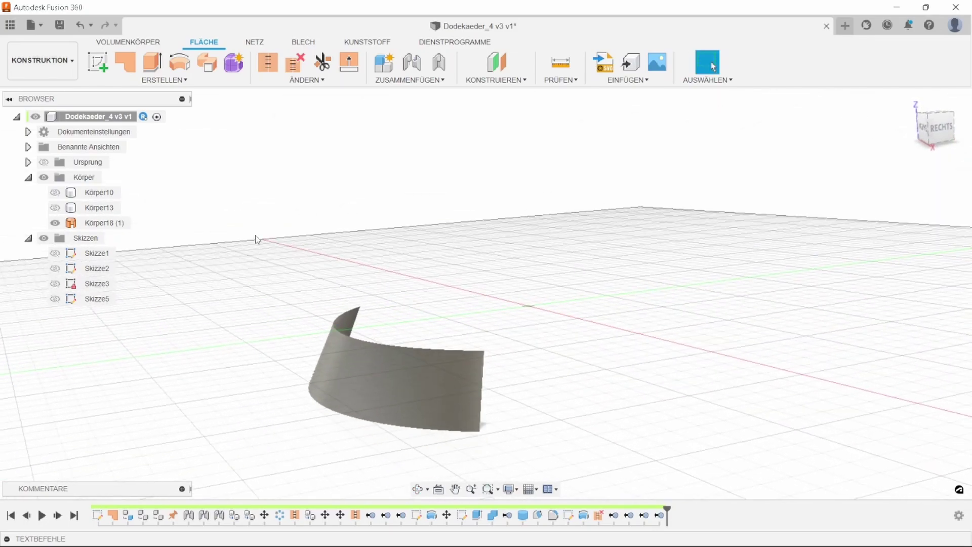
pyautogui.click(201, 82)
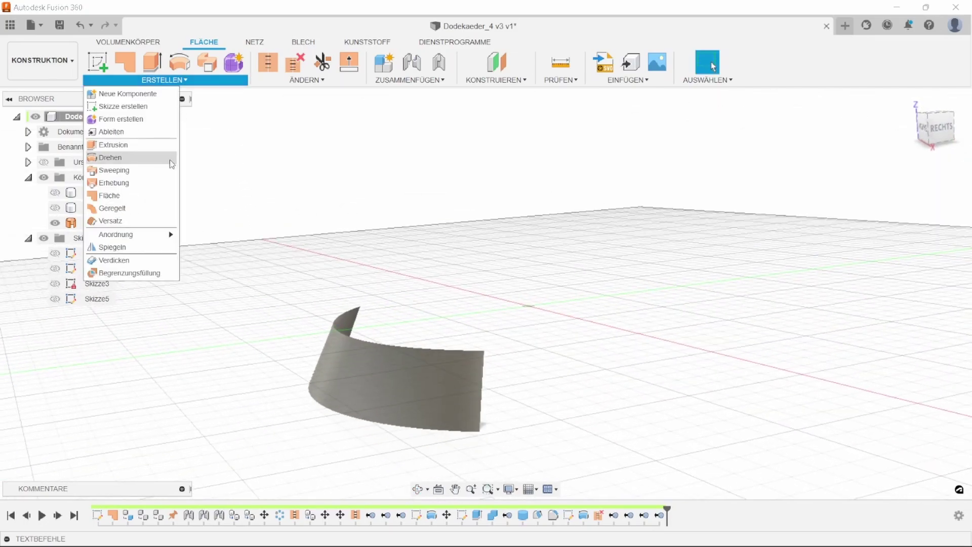
pyautogui.click(152, 259)
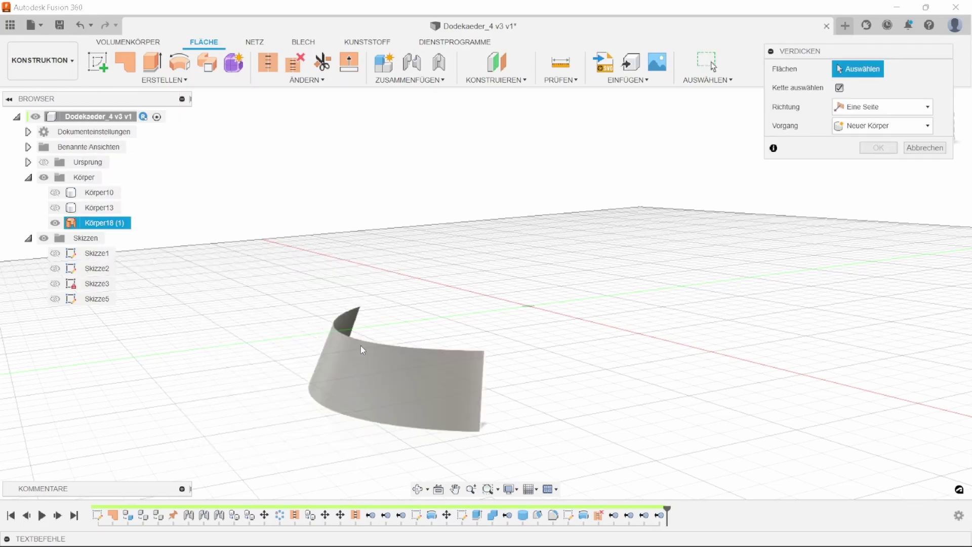
pyautogui.click(386, 366)
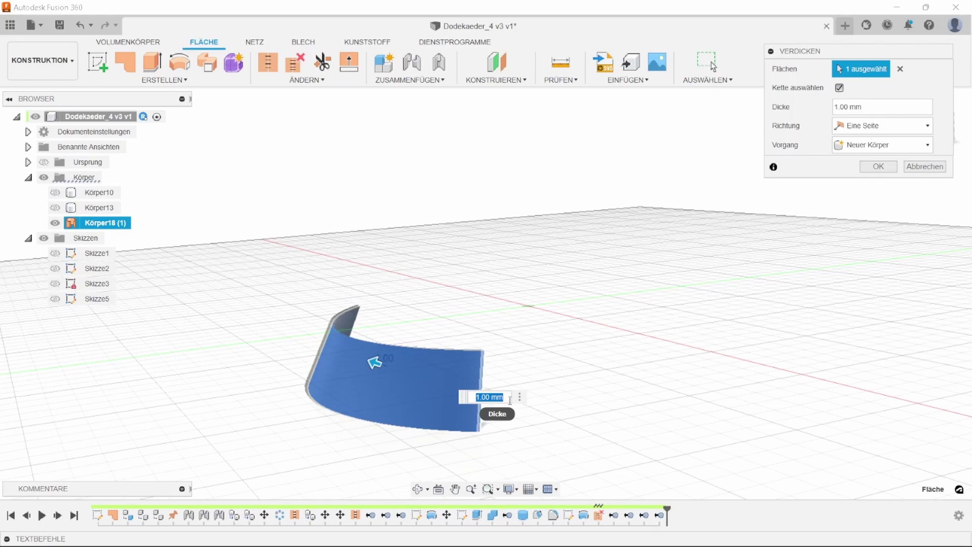
pyautogui.click(861, 167)
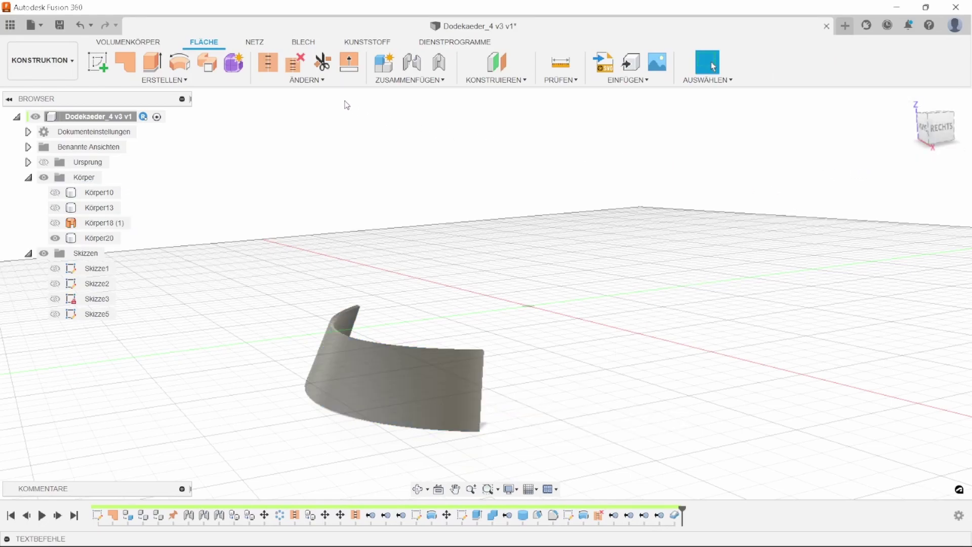
# Create a sheet metal sketch on the narrow slanted end face of the thickened segment.
pyautogui.click(300, 42)
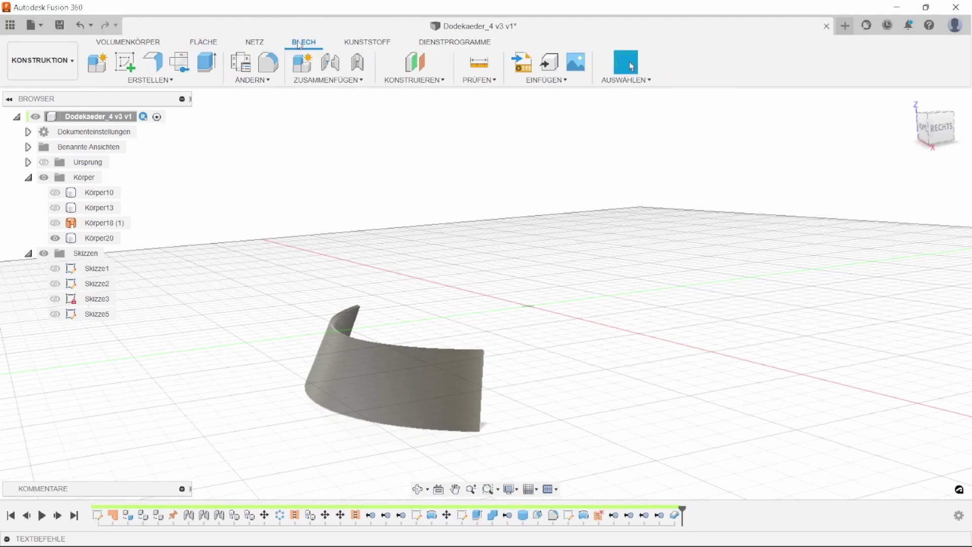
pyautogui.click(126, 68)
pyautogui.keyDown('shift'); pyautogui.moveTo(394, 232); pyautogui.dragTo(315, 246, button='middle'); pyautogui.keyUp('shift')
pyautogui.scroll(3, 329, 426)
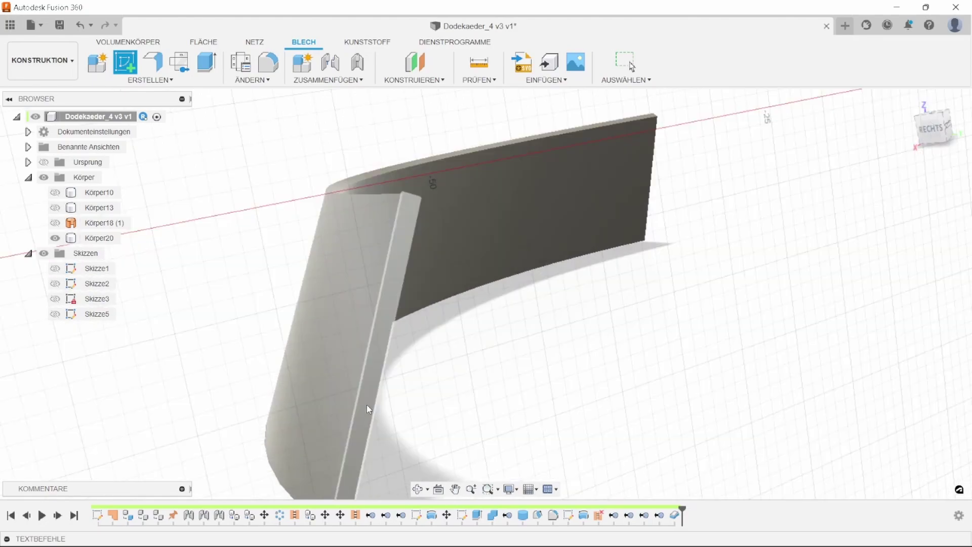
pyautogui.click(369, 402)
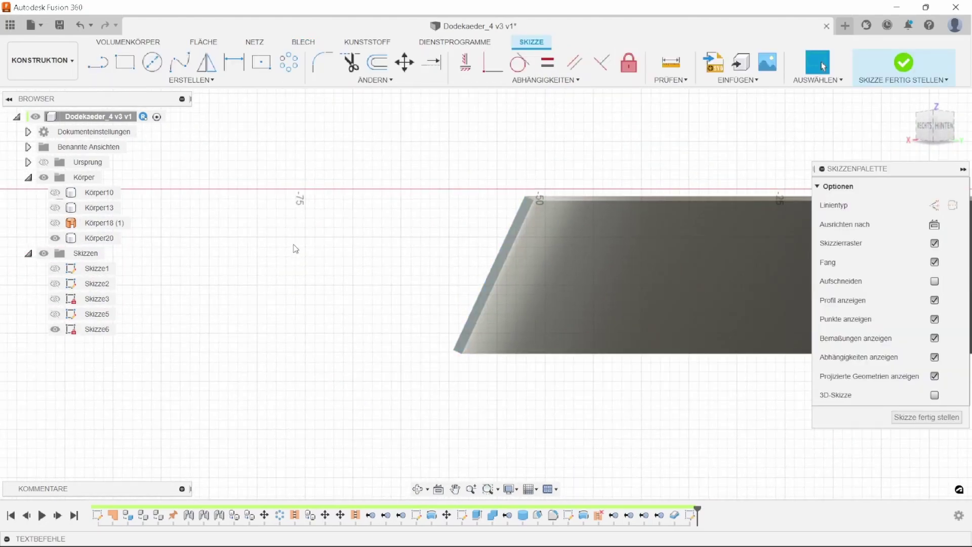
# Project the outer long edge of the segment's end face into the sketch with projection link on.
pyautogui.click(207, 81)
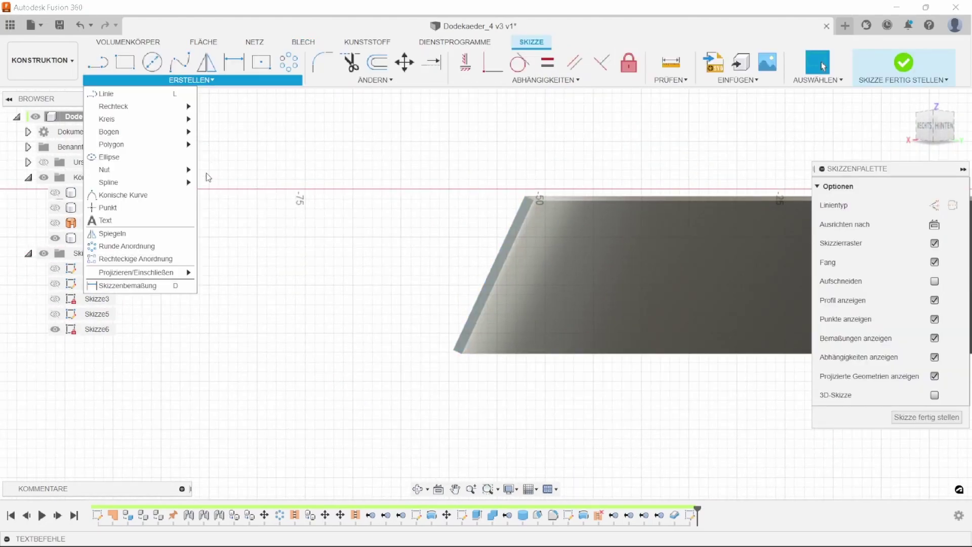
pyautogui.moveTo(159, 276)
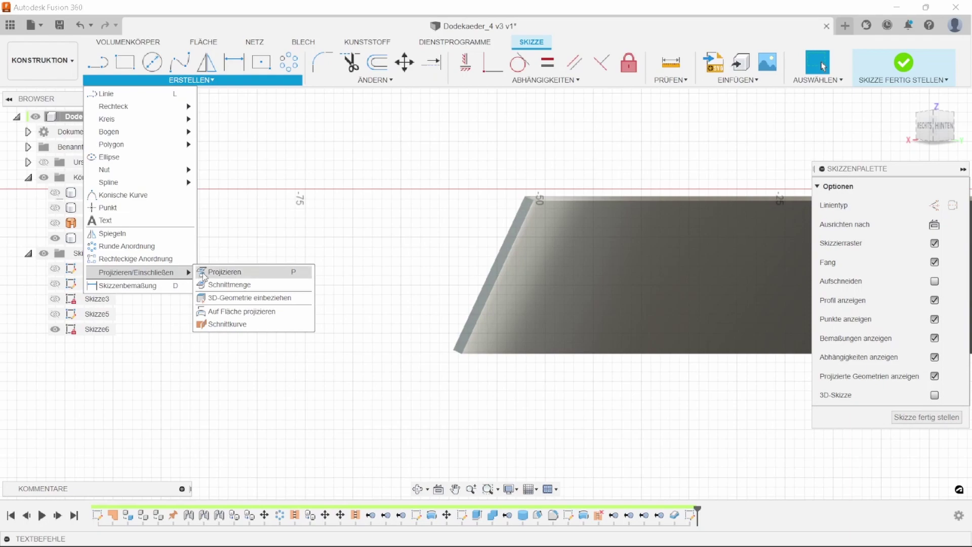
pyautogui.click(223, 272)
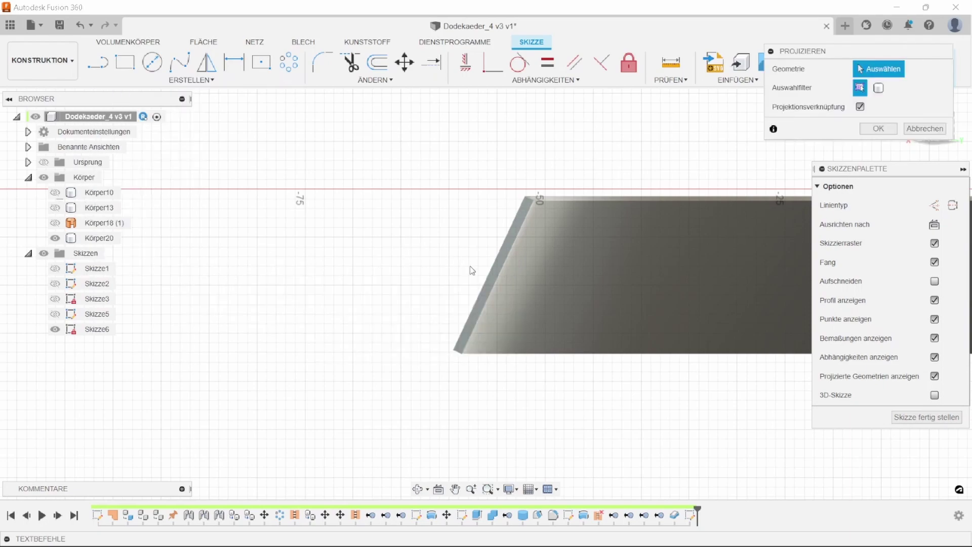
pyautogui.click(485, 279)
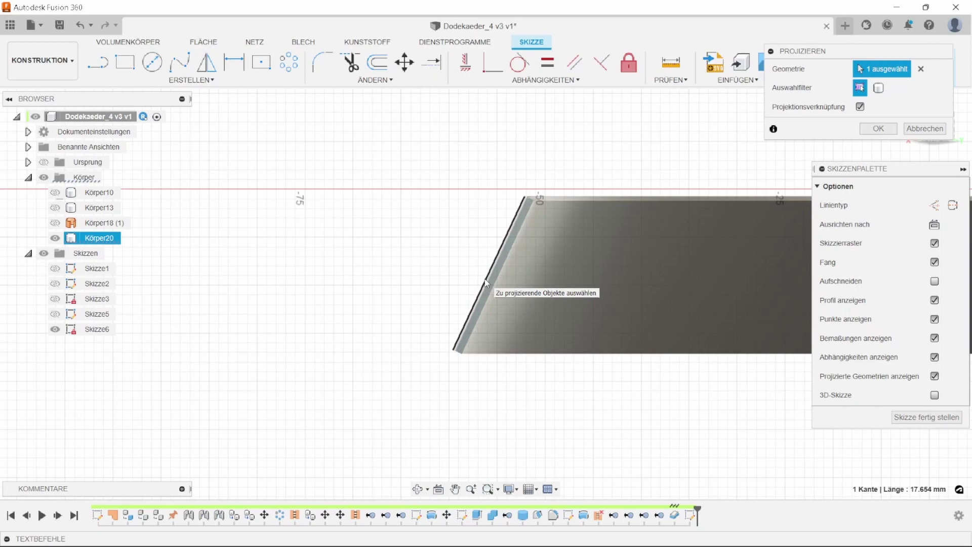
pyautogui.click(878, 129)
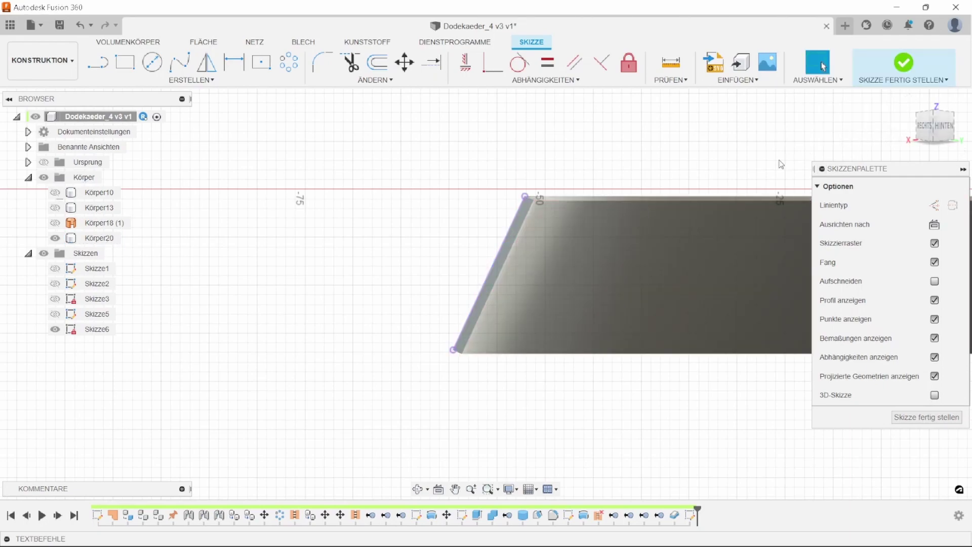
pyautogui.keyDown('shift'); pyautogui.moveTo(539, 207); pyautogui.dragTo(453, 238, button='middle'); pyautogui.keyUp('shift')
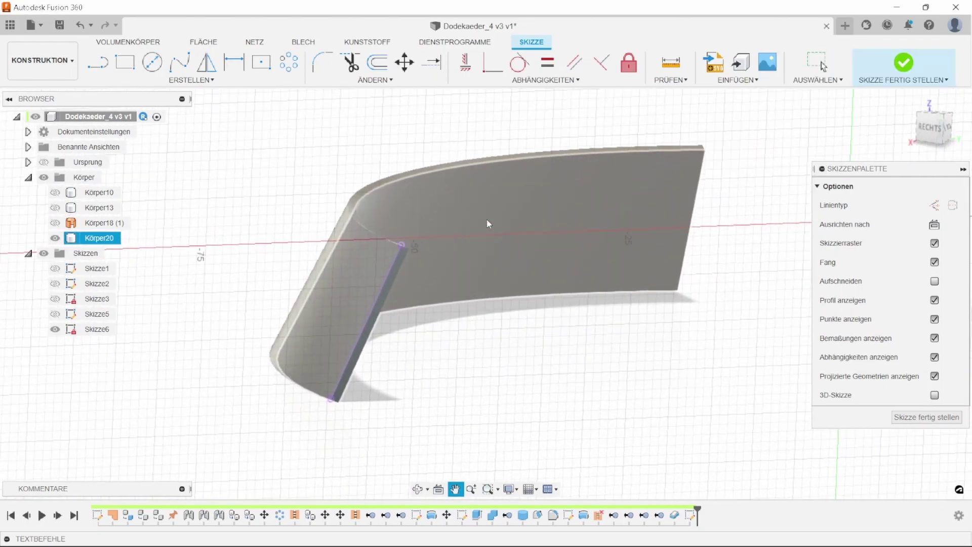
# Finish the sketch and create a 0.01 mm flange from the projected line as a new body with thickness on Seite 2.
pyautogui.click(903, 62)
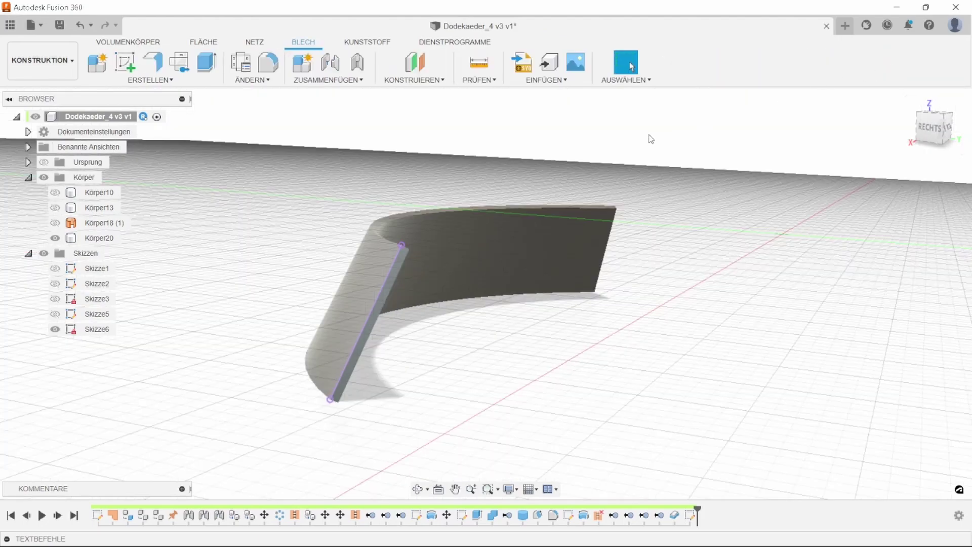
pyautogui.click(165, 71)
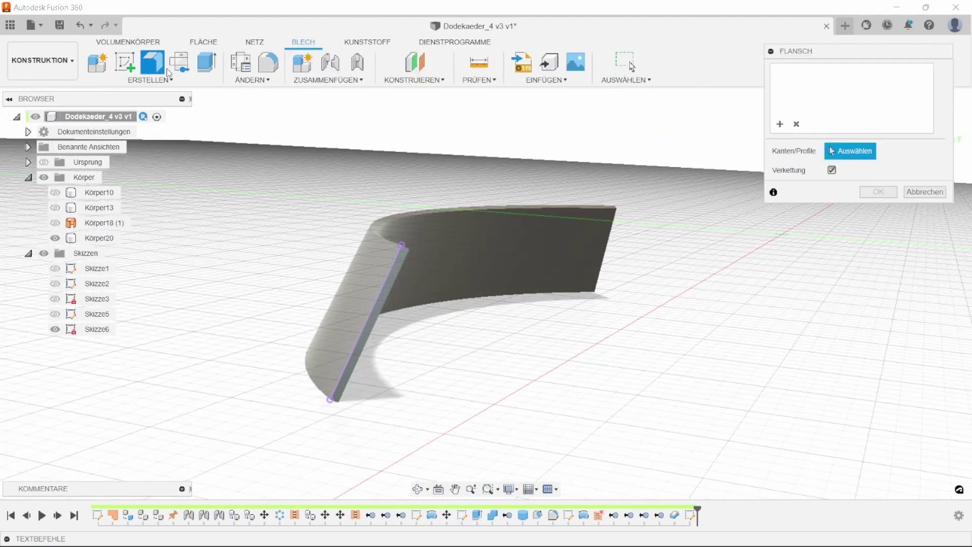
pyautogui.click(382, 285)
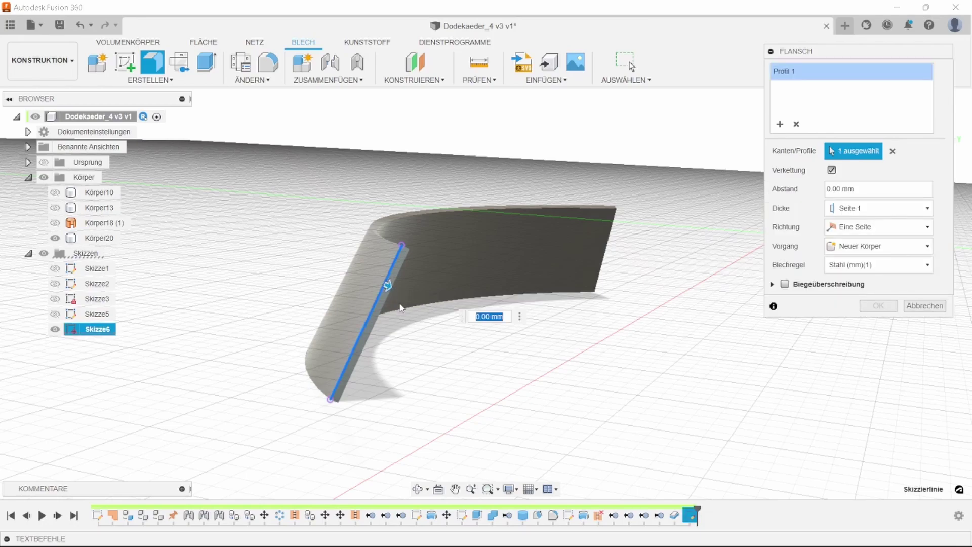
pyautogui.write('0,01')
pyautogui.keyDown('shift'); pyautogui.moveTo(450, 267); pyautogui.dragTo(511, 250, button='middle'); pyautogui.keyUp('shift')
pyautogui.scroll(5, 384, 330)
pyautogui.scroll(4, 387, 324)
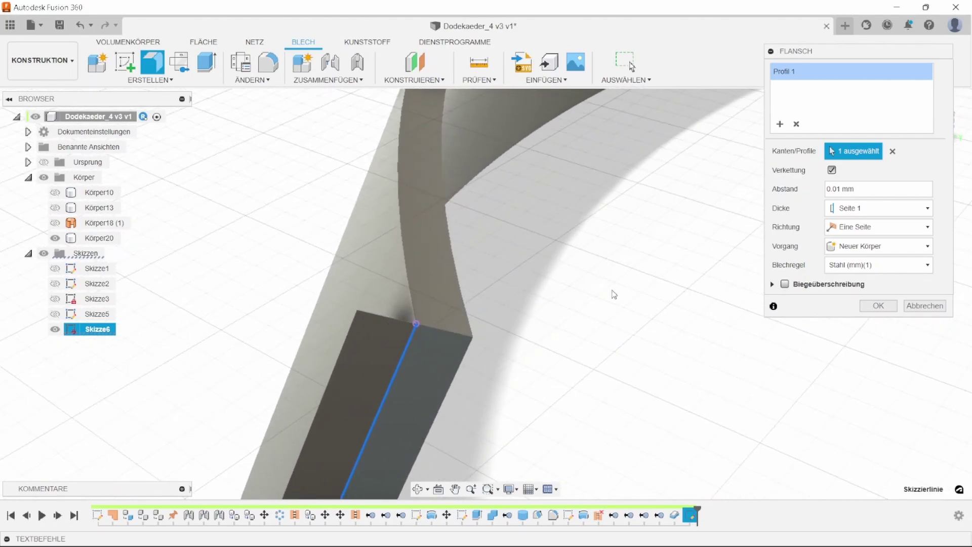
pyautogui.click(849, 208)
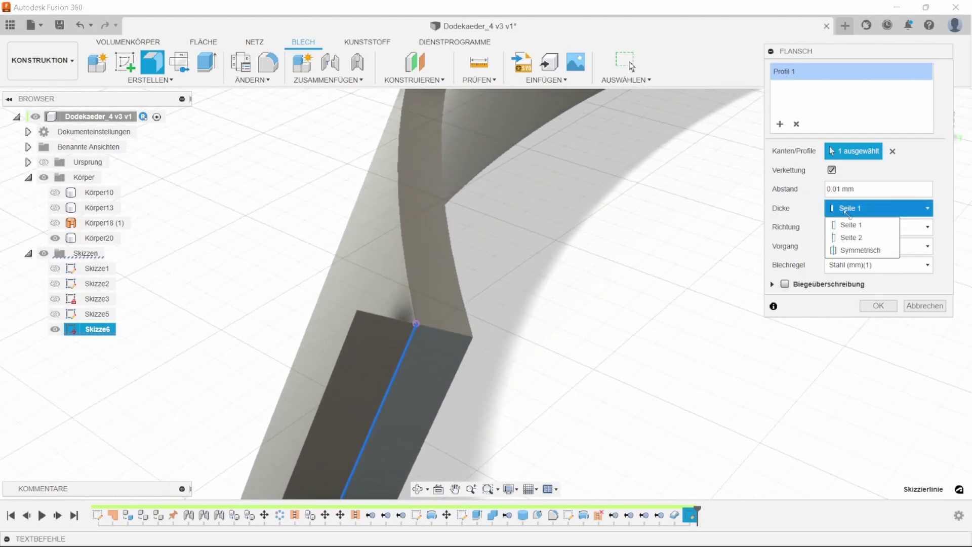
pyautogui.click(856, 238)
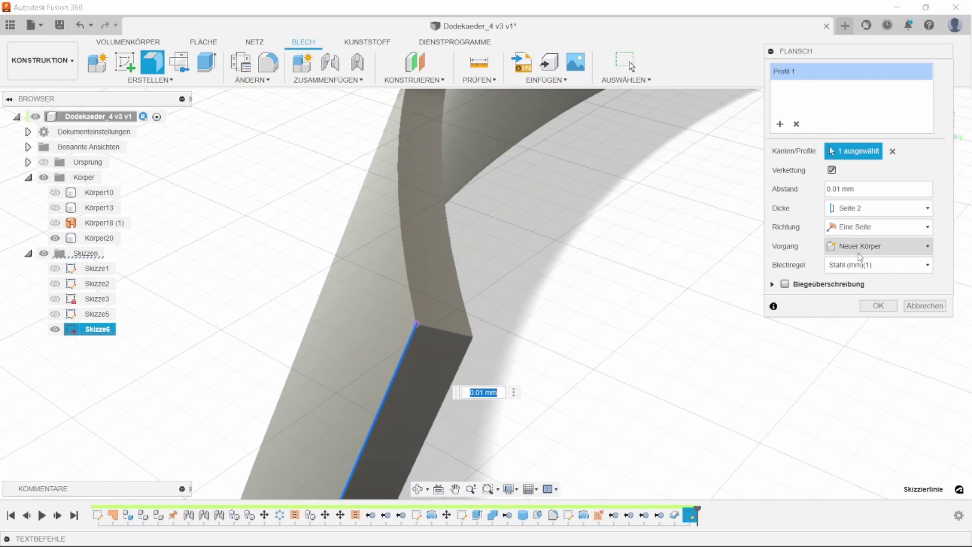
pyautogui.click(874, 305)
# Join the thickened segment Körper20 into the sheet metal flange Körper21 as the target body.
pyautogui.keyDown('shift'); pyautogui.moveTo(876, 307); pyautogui.dragTo(457, 223, button='middle'); pyautogui.keyUp('shift')
pyautogui.keyDown('shift'); pyautogui.moveTo(525, 262); pyautogui.dragTo(397, 226, button='middle'); pyautogui.keyUp('shift')
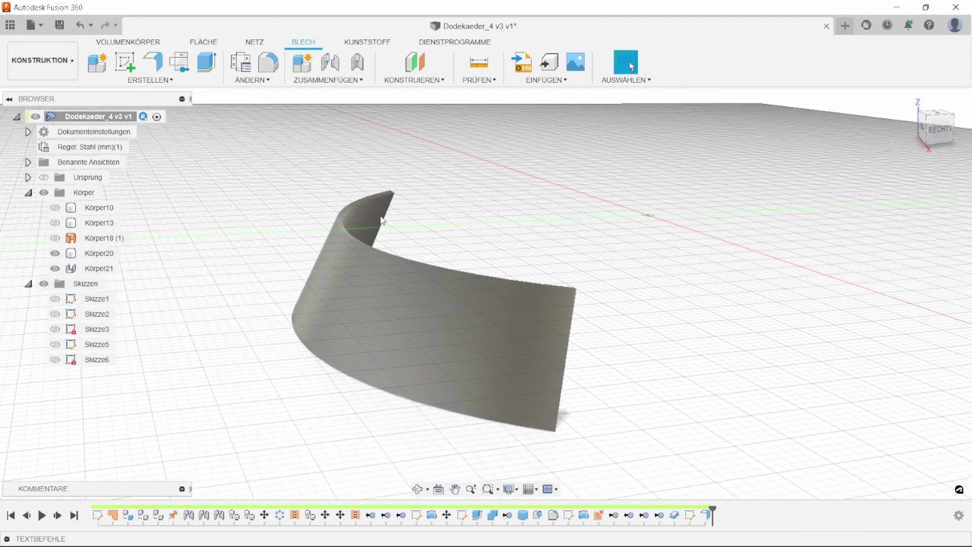
pyautogui.click(154, 44)
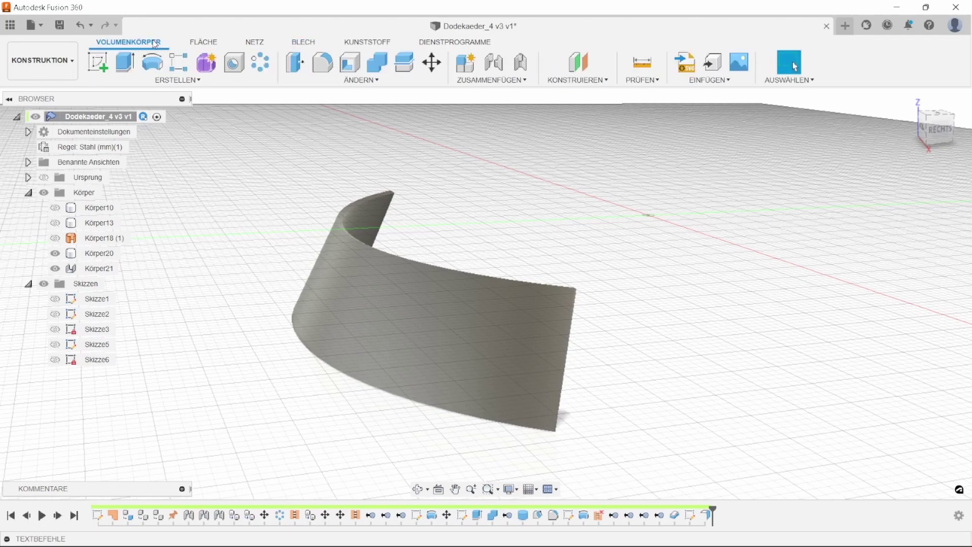
pyautogui.click(375, 63)
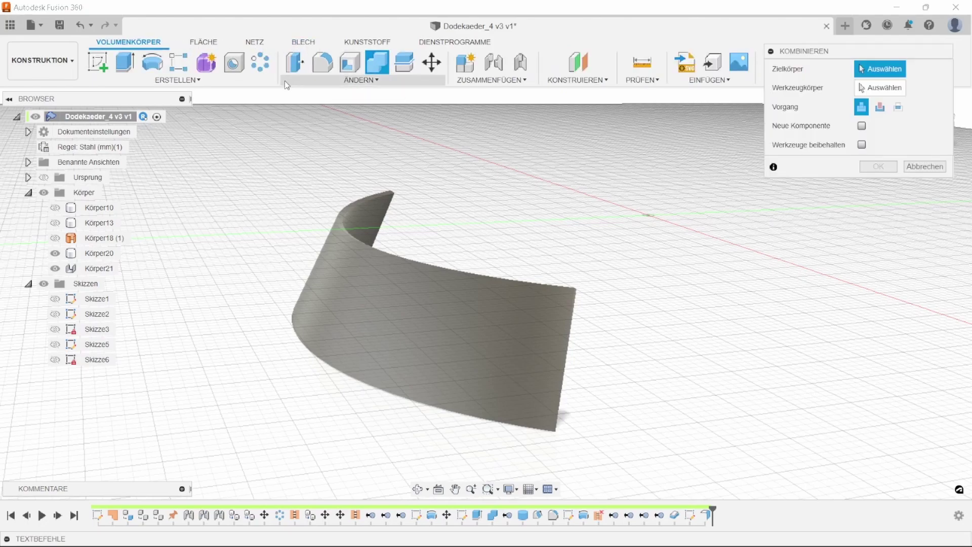
pyautogui.click(104, 270)
pyautogui.click(94, 253)
pyautogui.moveTo(293, 257)
pyautogui.keyDown('shift'); pyautogui.mouseDown(button='middle')
pyautogui.moveTo(277, 289)
pyautogui.moveTo(284, 251)
pyautogui.mouseUp(button='middle'); pyautogui.keyUp('shift')
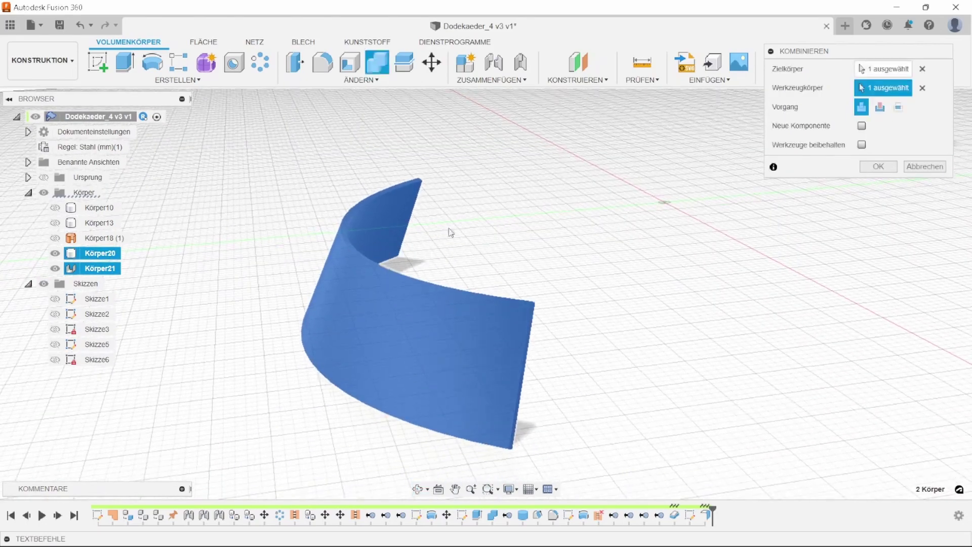
pyautogui.click(874, 166)
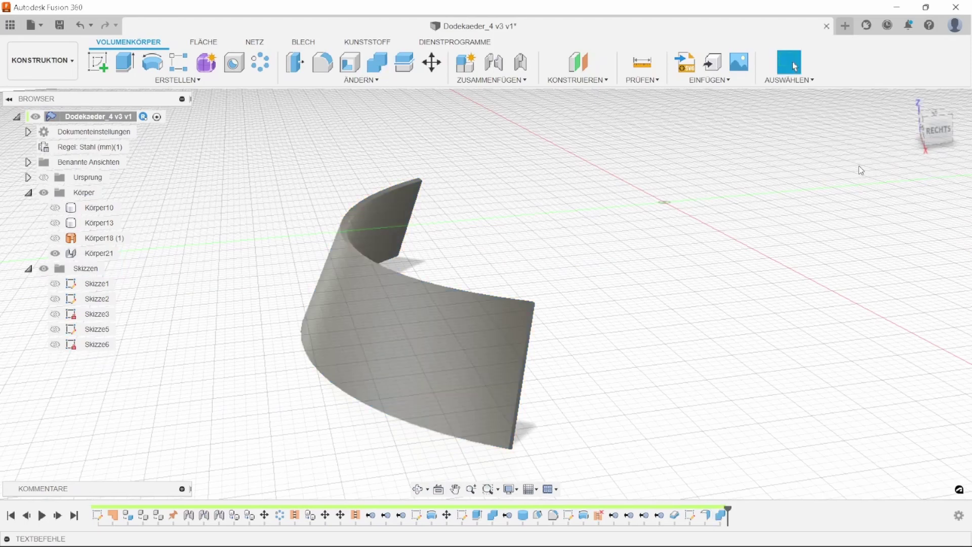
# Start unfolding the sheet metal segment, using the narrow flange strip along its end edge as the stationary face.
pyautogui.click(304, 44)
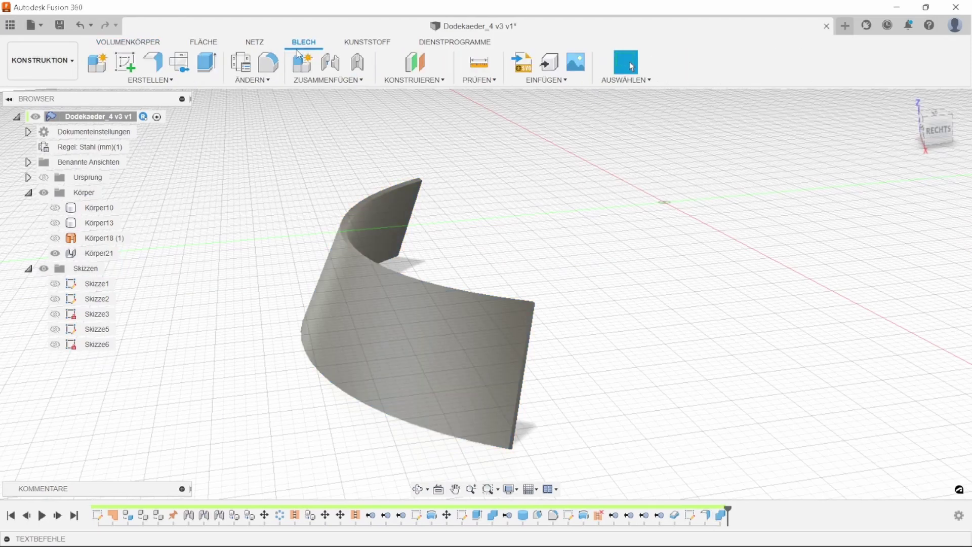
pyautogui.click(262, 85)
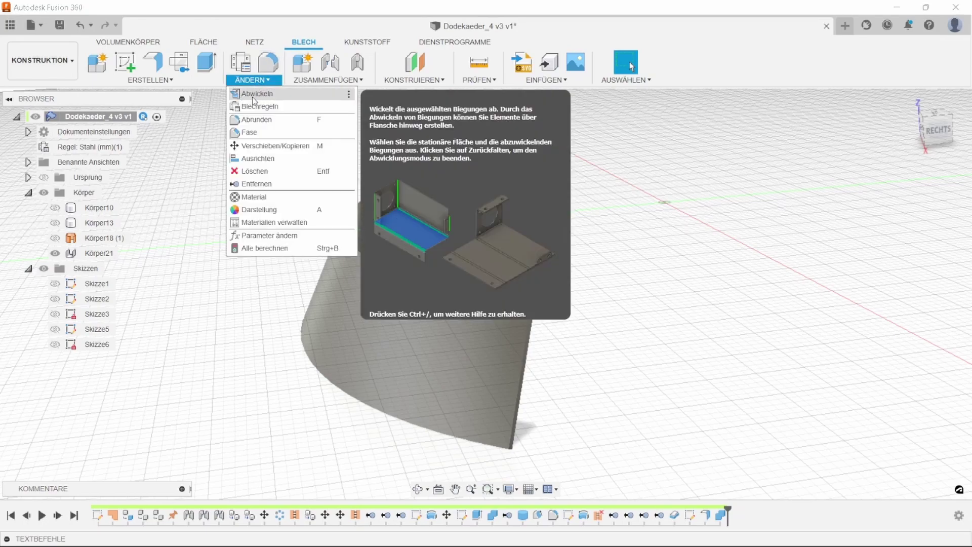
pyautogui.click(260, 97)
pyautogui.scroll(-2, 530, 315)
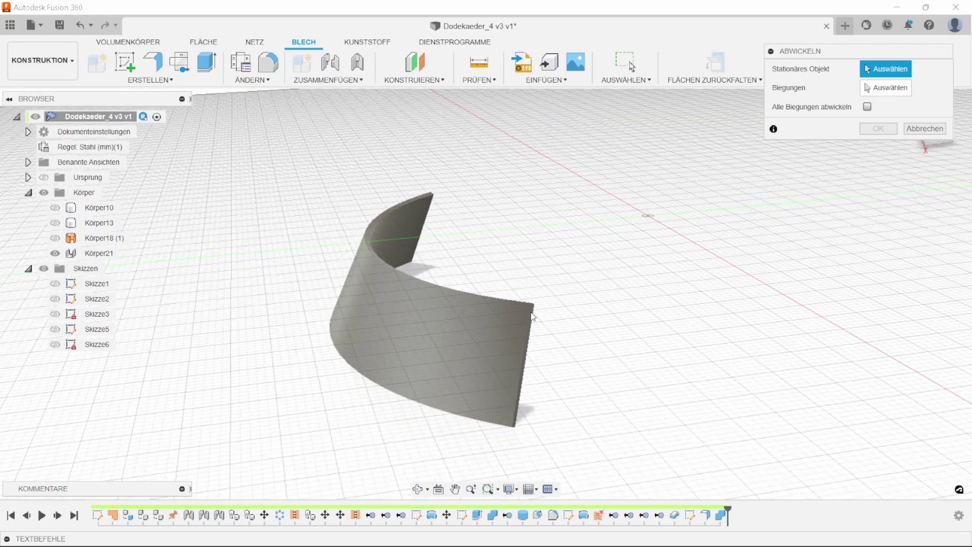
pyautogui.scroll(3, 529, 315)
pyautogui.scroll(5, 529, 318)
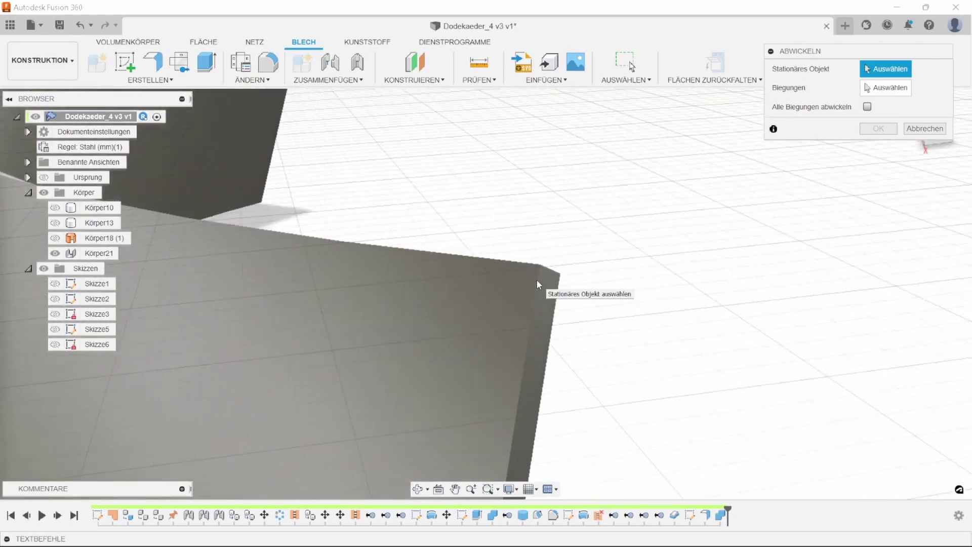
pyautogui.scroll(5, 535, 278)
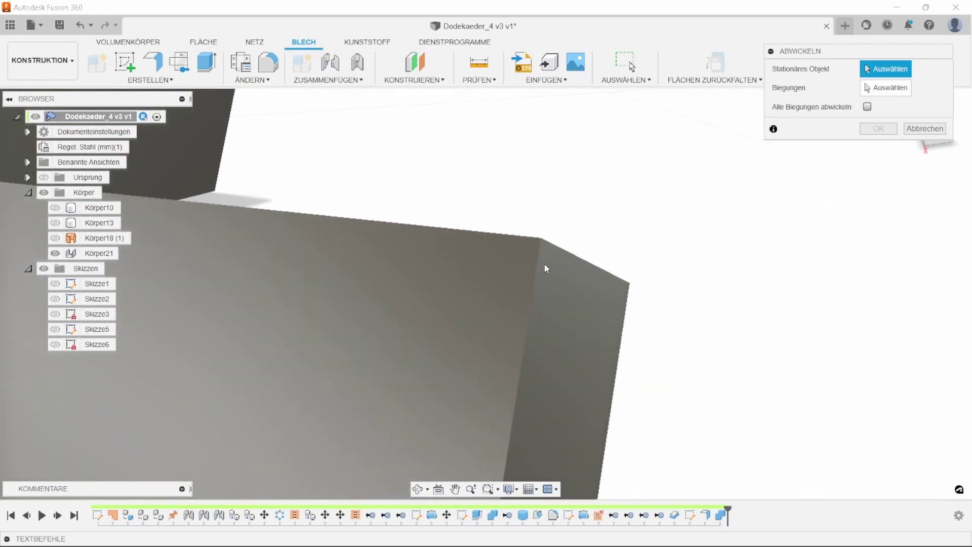
pyautogui.scroll(2, 560, 250)
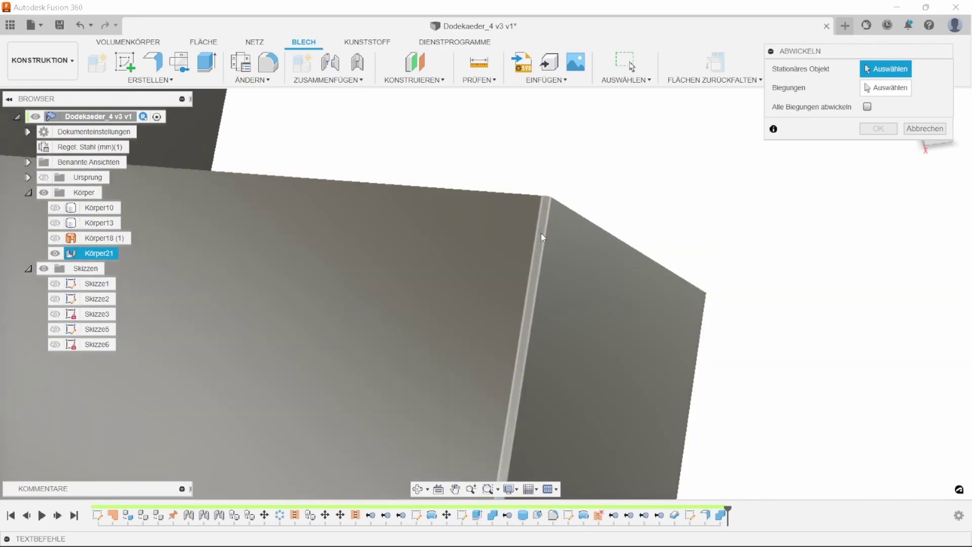
pyautogui.click(541, 233)
# Unfold the segment's curved outer face into a flat strip as the selected bend.
pyautogui.scroll(-2, 540, 234)
pyautogui.click(439, 286)
pyautogui.scroll(-4, 599, 275)
pyautogui.scroll(-3, 665, 261)
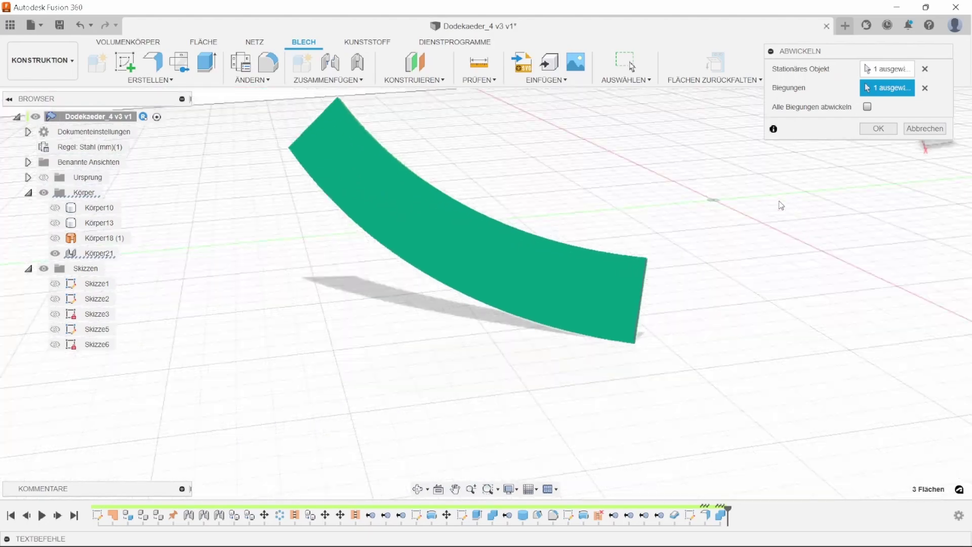
pyautogui.click(896, 130)
pyautogui.keyDown('shift'); pyautogui.moveTo(562, 254); pyautogui.dragTo(583, 278, button='middle'); pyautogui.keyUp('shift')
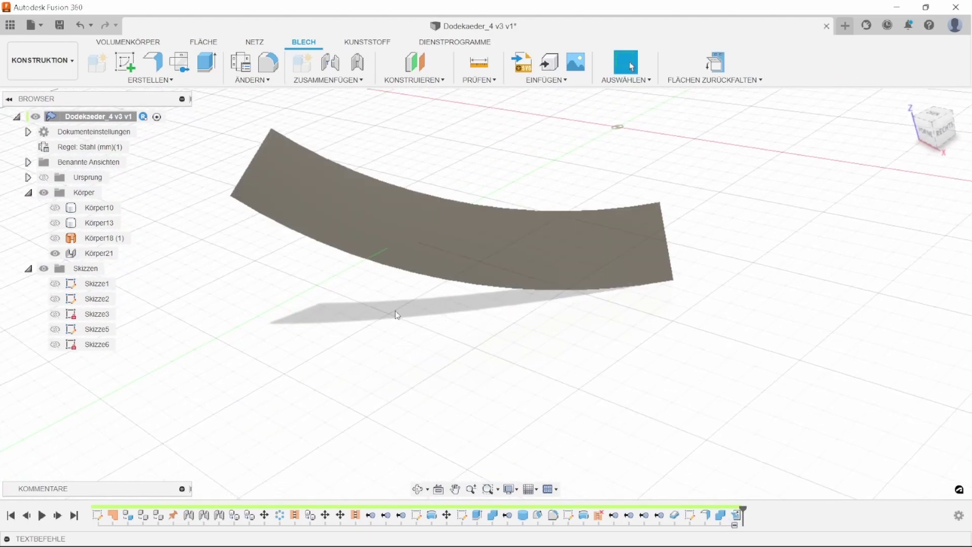
# Create a sketch on the broad face of the flattened segment.
pyautogui.click(135, 42)
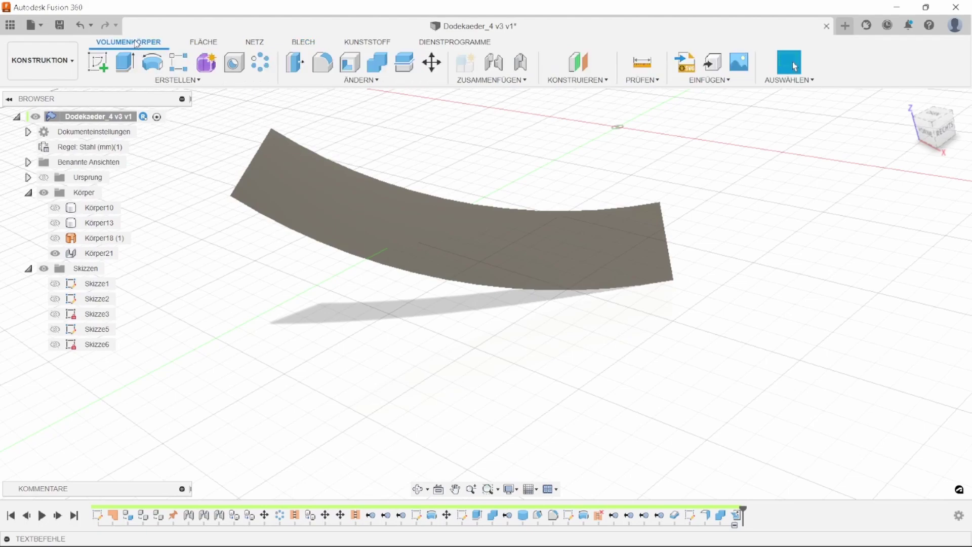
pyautogui.click(100, 57)
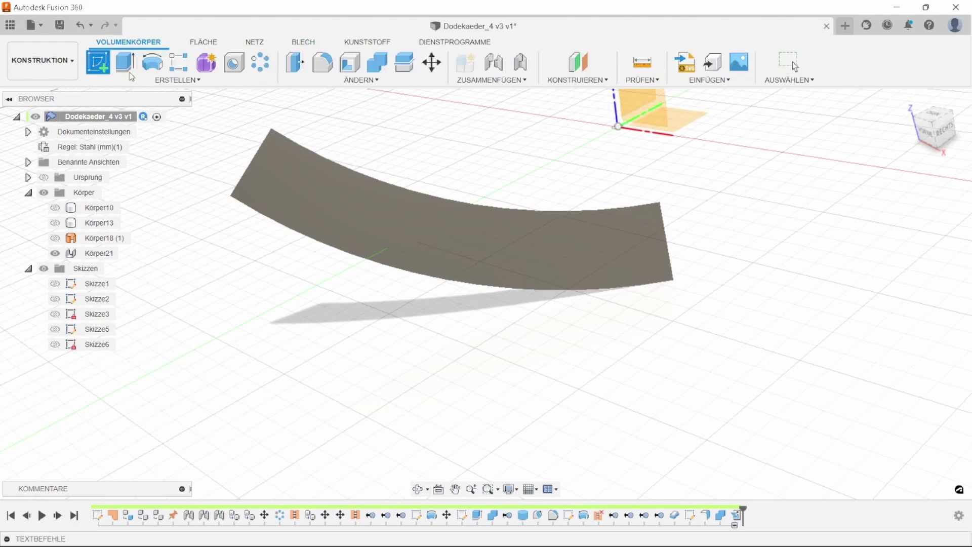
pyautogui.click(396, 216)
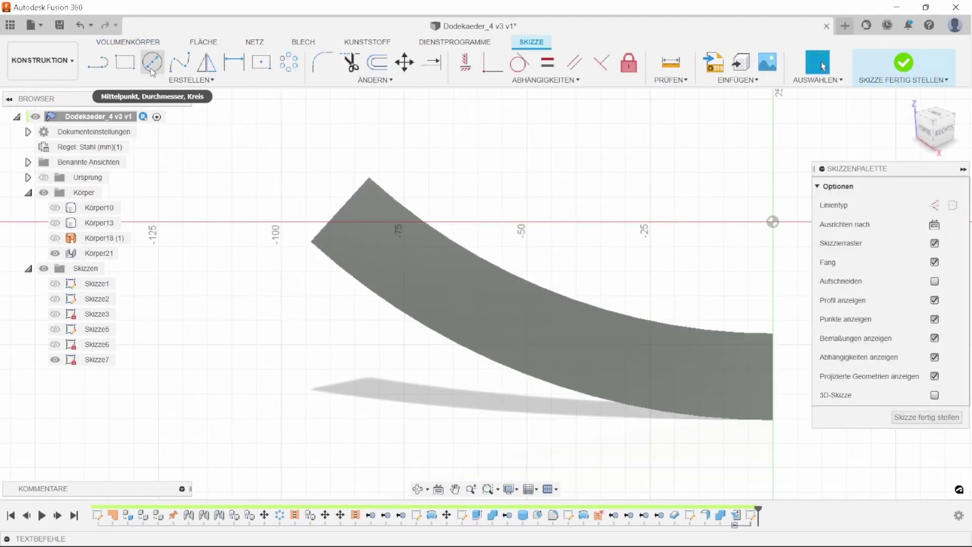
# Sketch 10 mm diameter circles centred on both corners of the flattened segment's slanted end.
pyautogui.click(153, 63)
pyautogui.scroll(5, 358, 156)
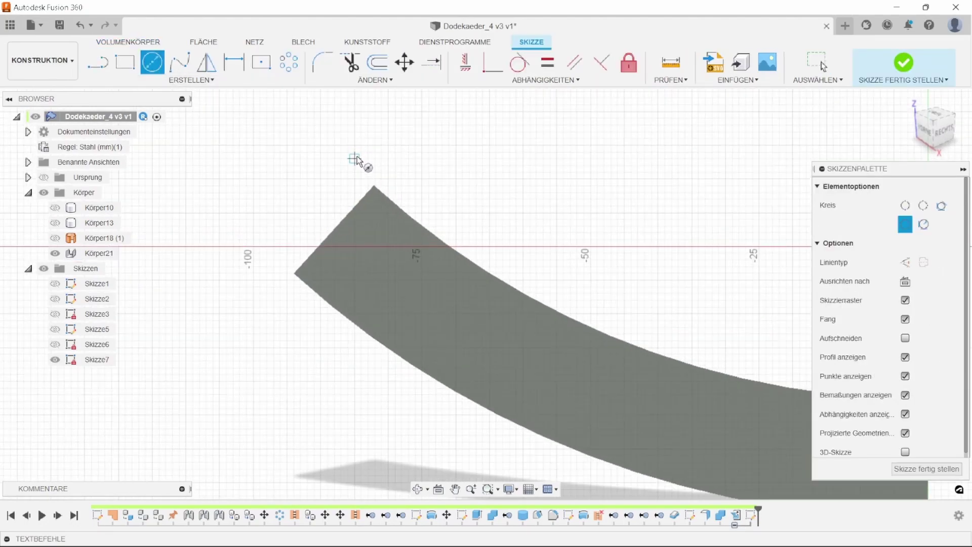
pyautogui.click(378, 193)
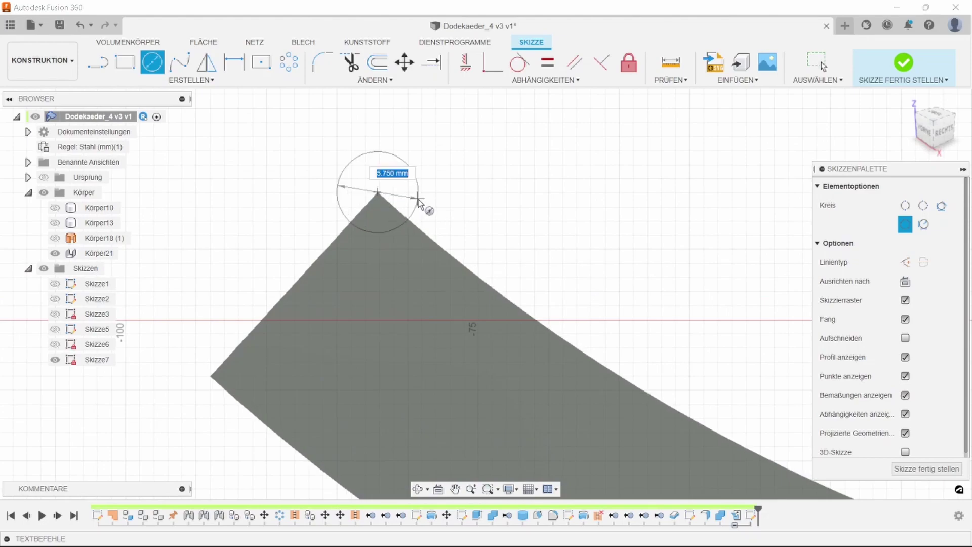
pyautogui.write('1')
pyautogui.press('BackSpace')
pyautogui.write('0')
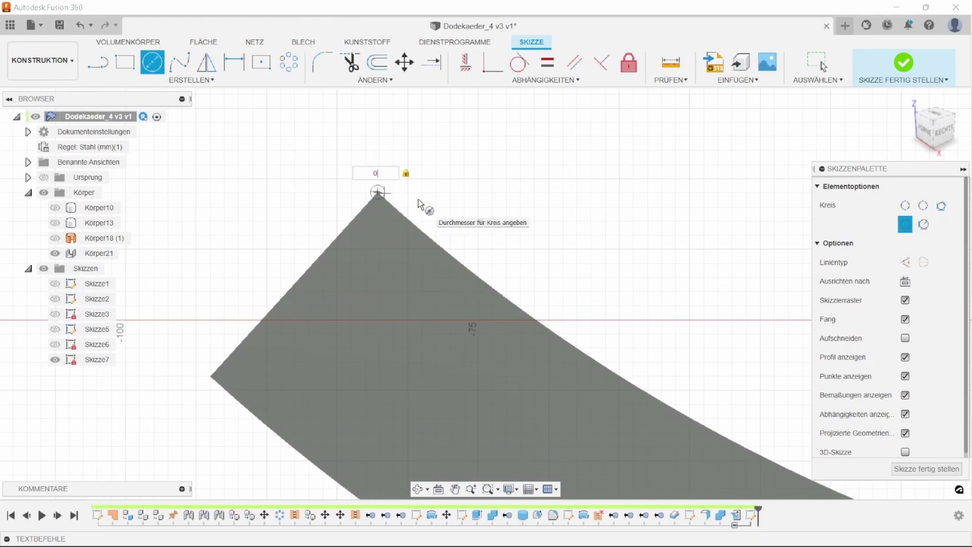
pyautogui.press('BackSpace')
pyautogui.write('10')
pyautogui.press('Return')
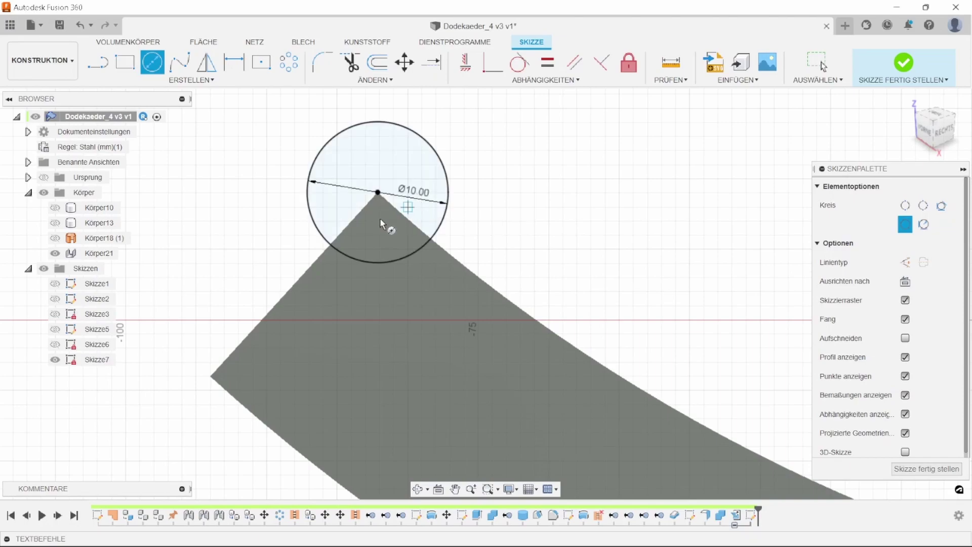
pyautogui.click(209, 379)
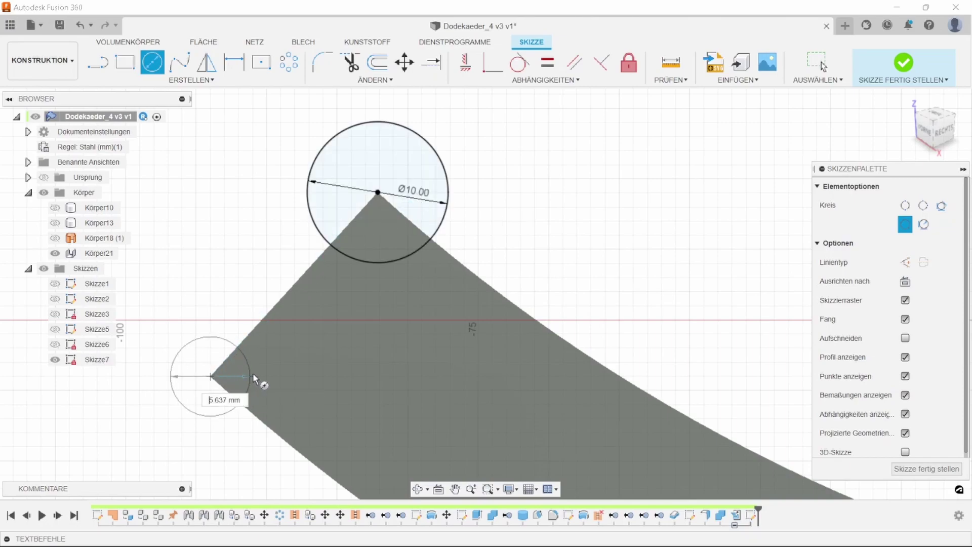
pyautogui.write('10')
pyautogui.press('Return')
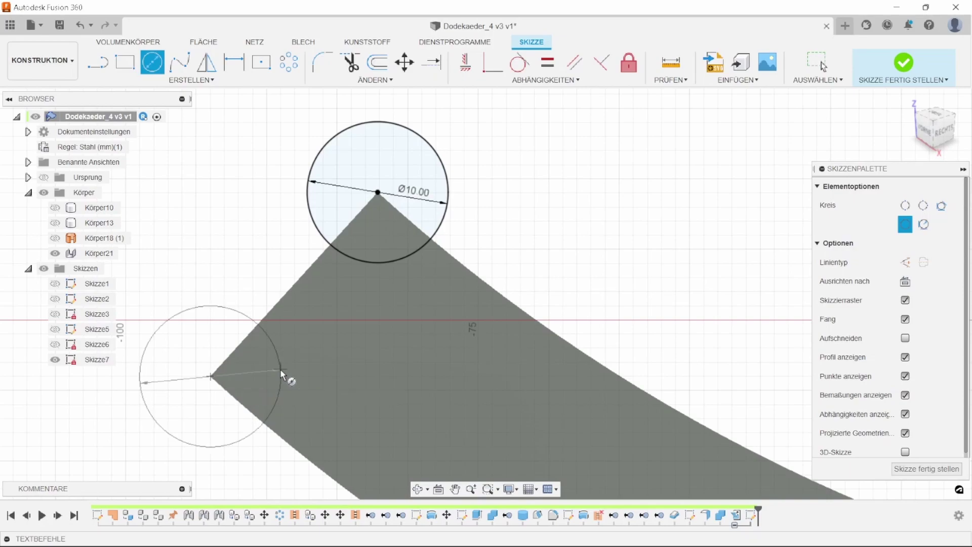
# Sketch a 10 mm diameter circle centred on the upper corner of the flattened segment's vertical end.
pyautogui.scroll(-2, 364, 340)
pyautogui.scroll(-3, 274, 242)
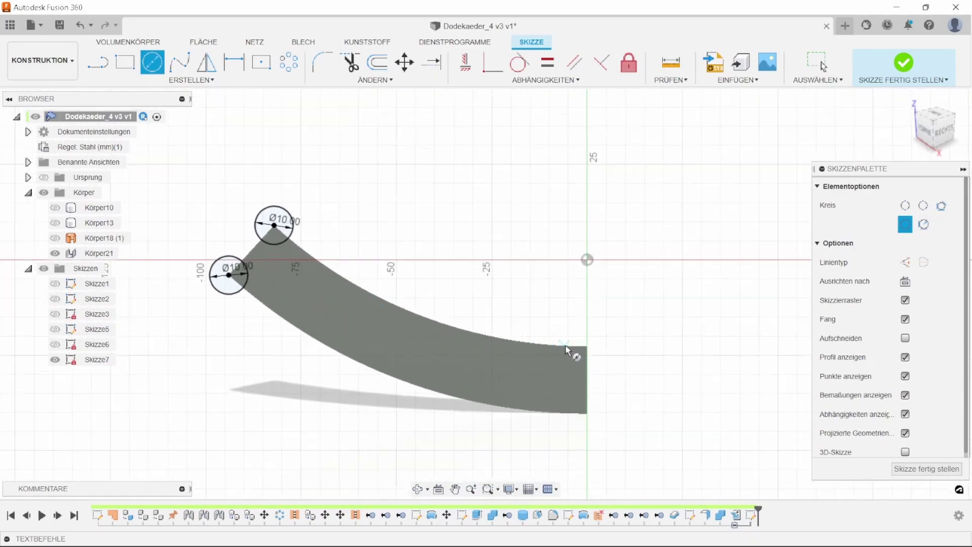
pyautogui.scroll(6, 588, 334)
pyautogui.click(585, 325)
pyautogui.write('10')
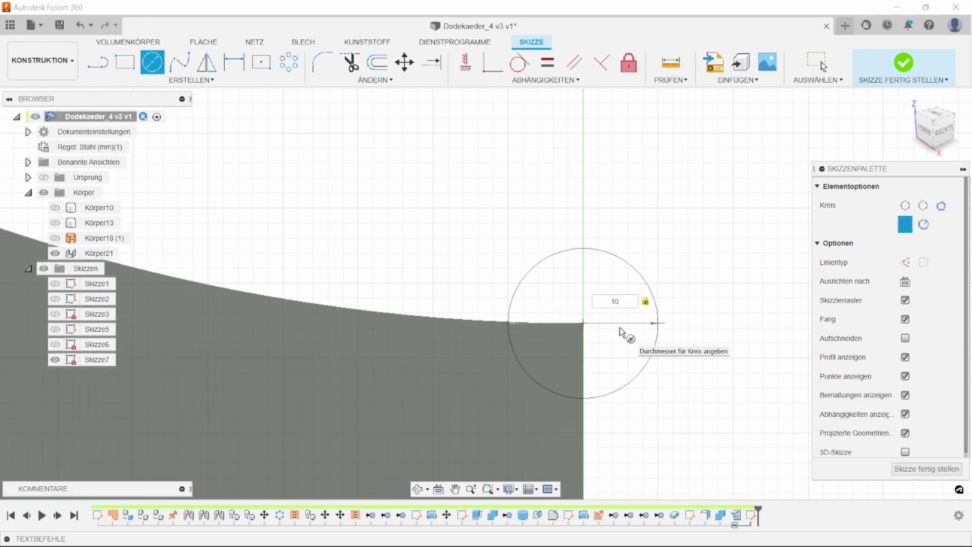
pyautogui.press('Return')
# Add a 10 mm diameter circle centred on the lower corner of the vertical end and finish the sketch.
pyautogui.scroll(-3, 411, 213)
pyautogui.scroll(3, 509, 330)
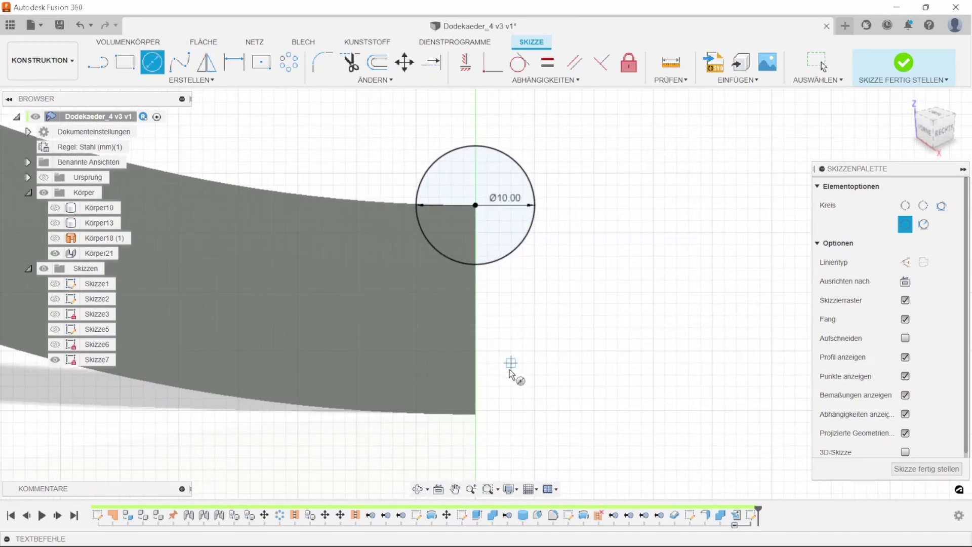
pyautogui.click(475, 414)
pyautogui.write('0')
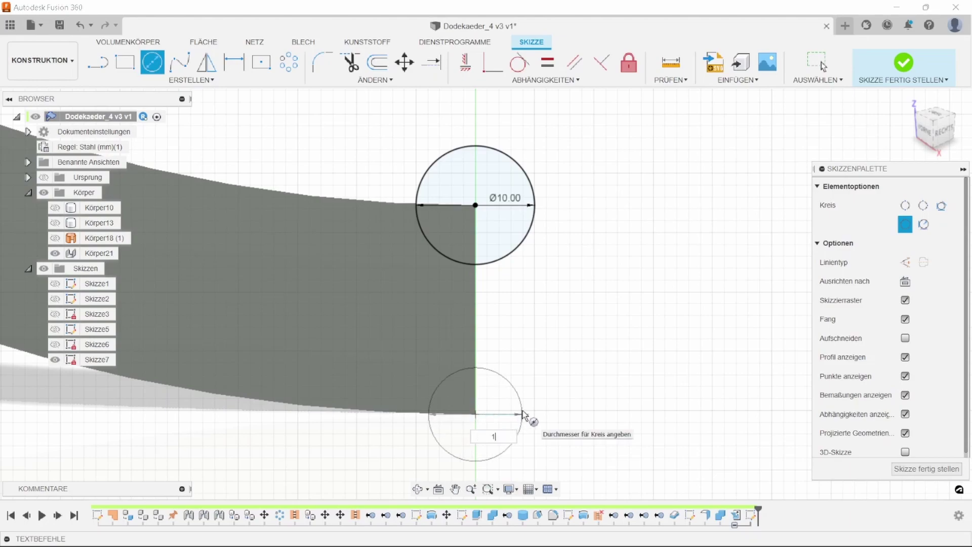
pyautogui.press('BackSpace')
pyautogui.write('10')
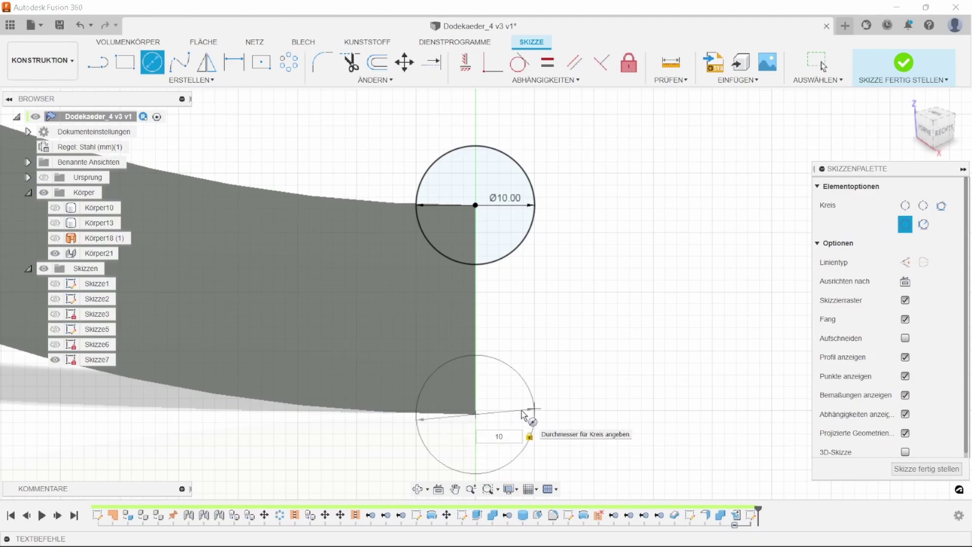
pyautogui.press('Return')
pyautogui.scroll(-10, 572, 348)
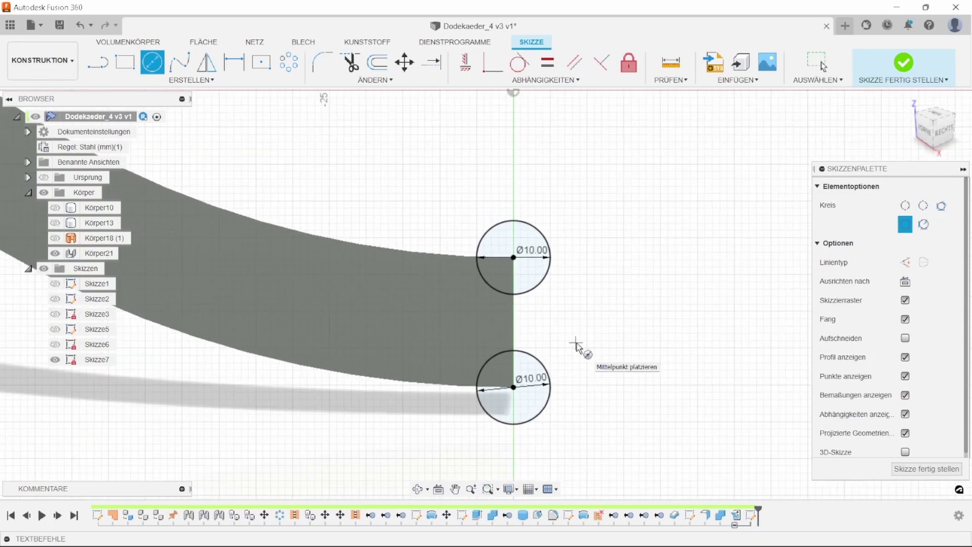
pyautogui.click(903, 62)
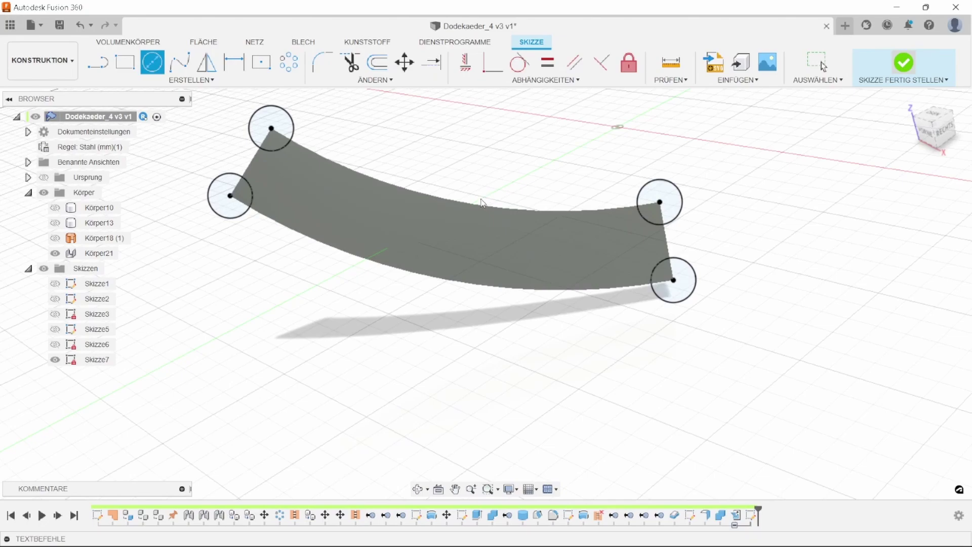
# Cut the circle sectors that overlap the flattened segment's four corners out of the body with Extrude.
pyautogui.click(125, 62)
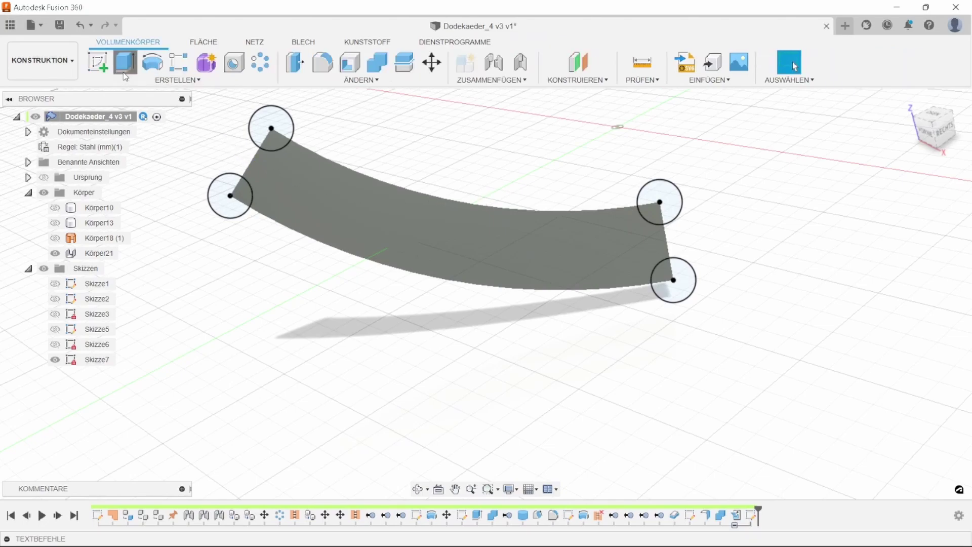
pyautogui.click(268, 139)
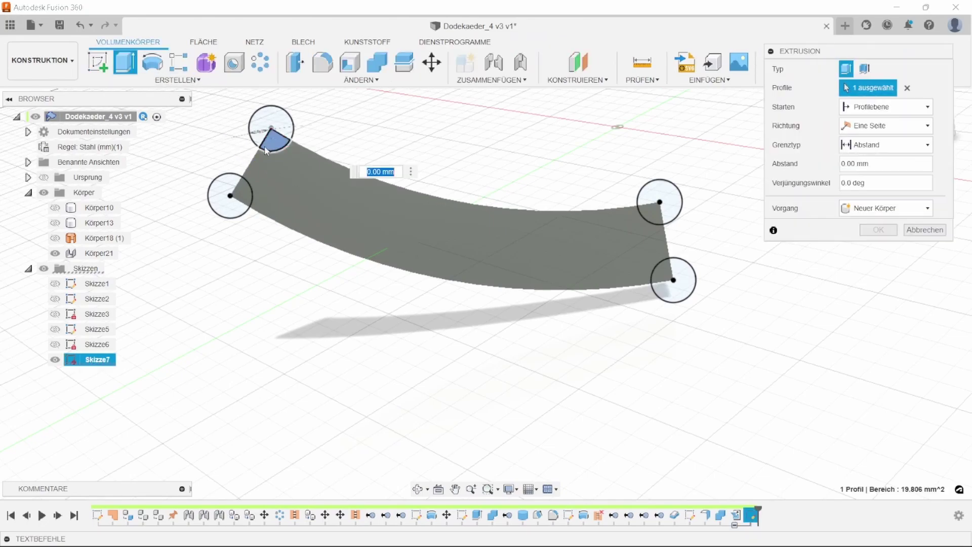
pyautogui.click(240, 189)
pyautogui.click(662, 273)
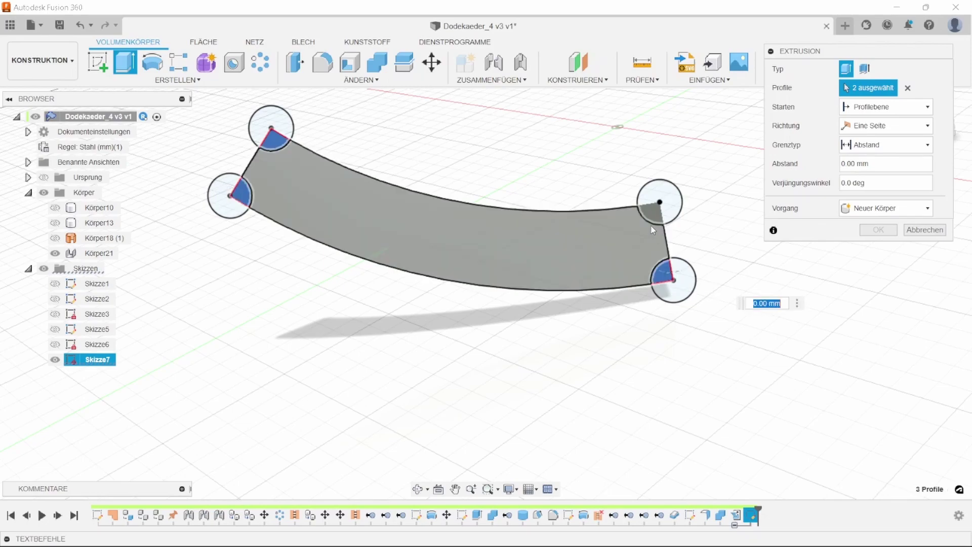
pyautogui.click(652, 217)
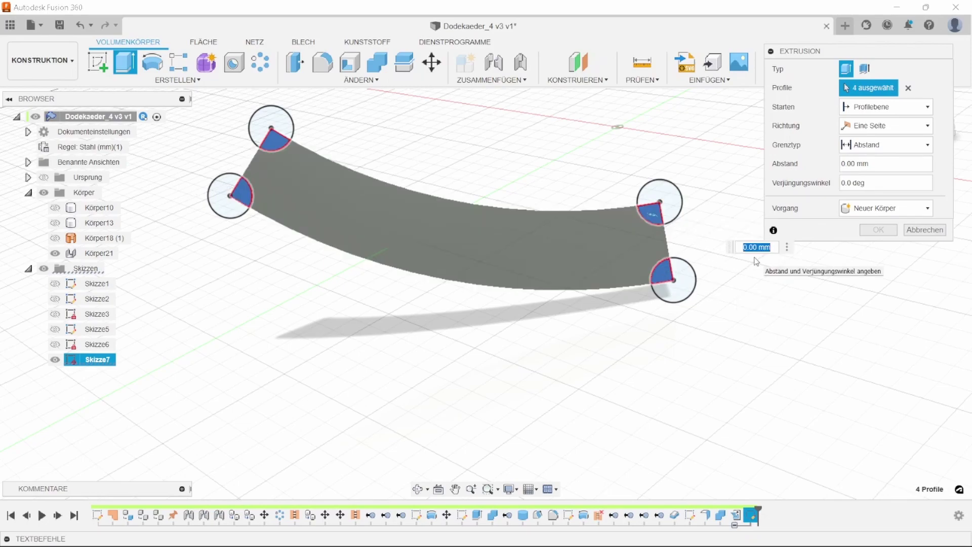
pyautogui.press('BackSpace')
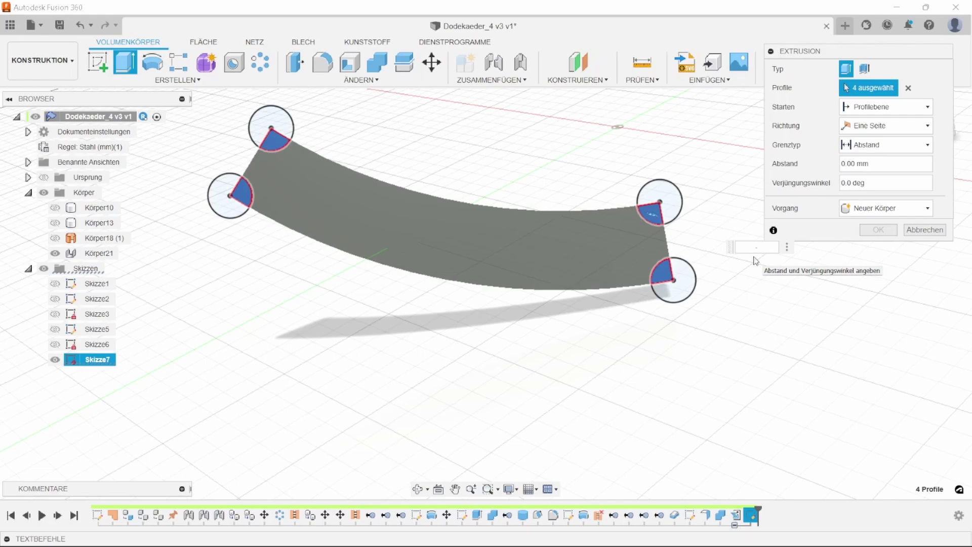
pyautogui.press('Return')
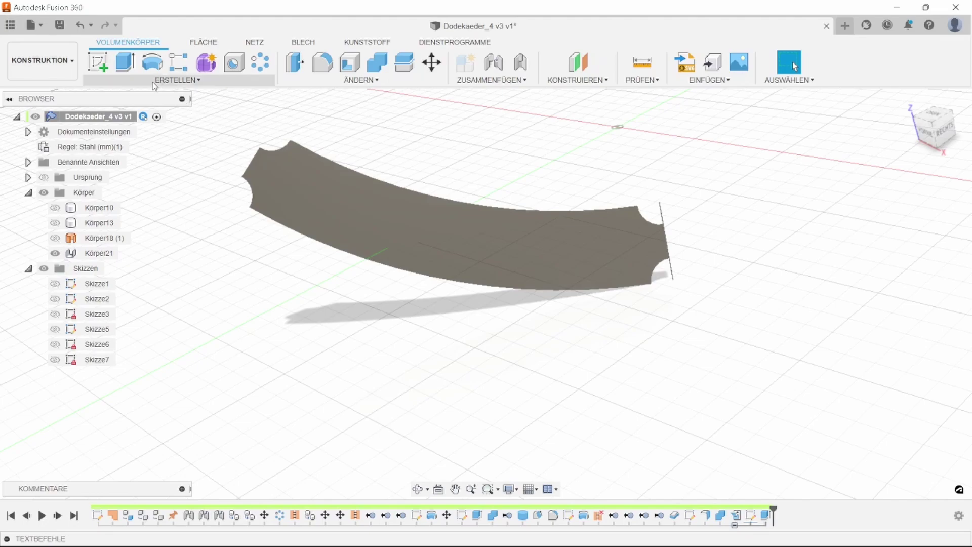
# Create a sketch on the notched segment's broad face and offset its whole outline 2 mm inward.
pyautogui.click(98, 62)
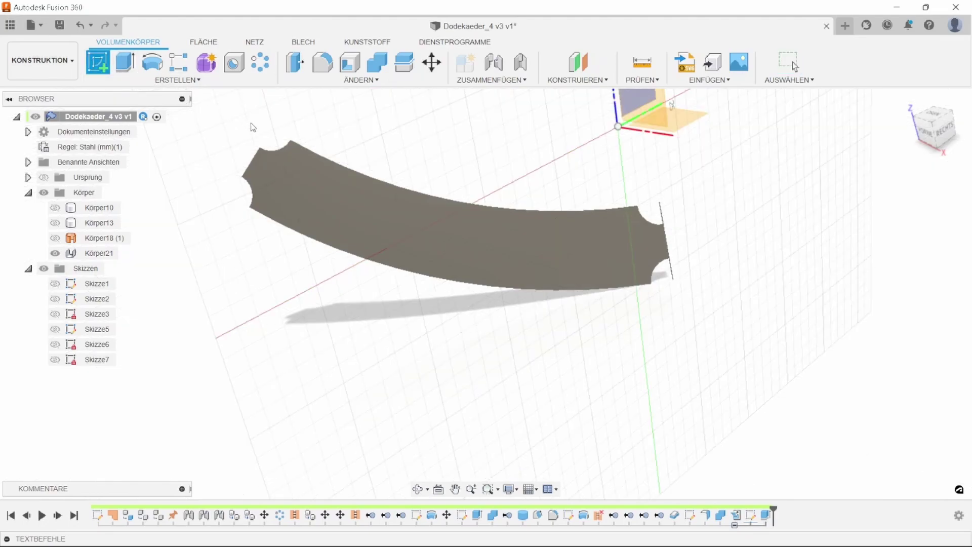
pyautogui.click(428, 242)
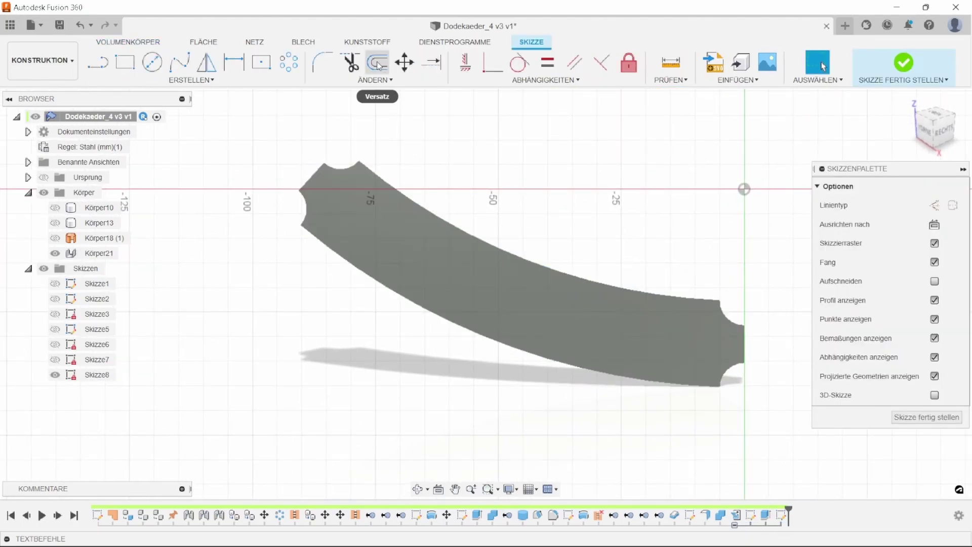
pyautogui.click(378, 63)
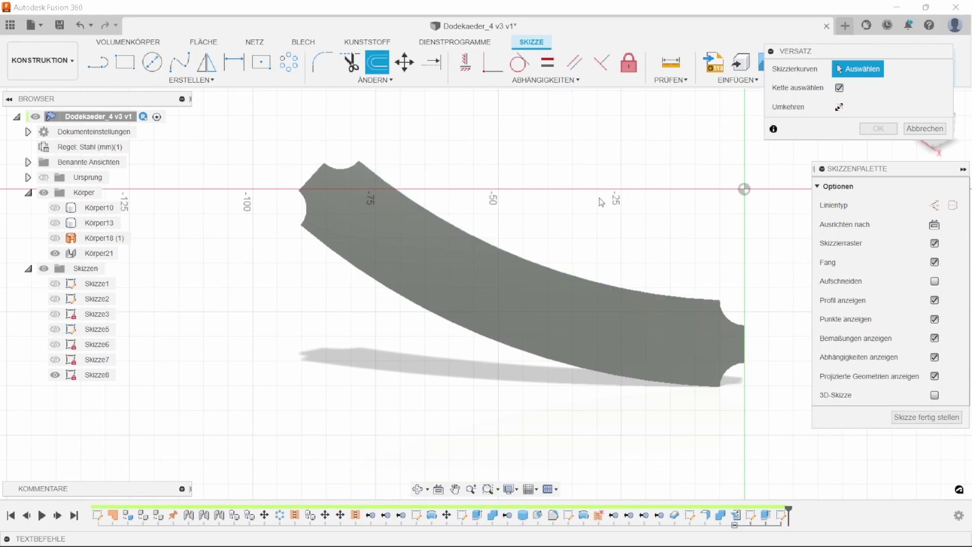
pyautogui.click(513, 256)
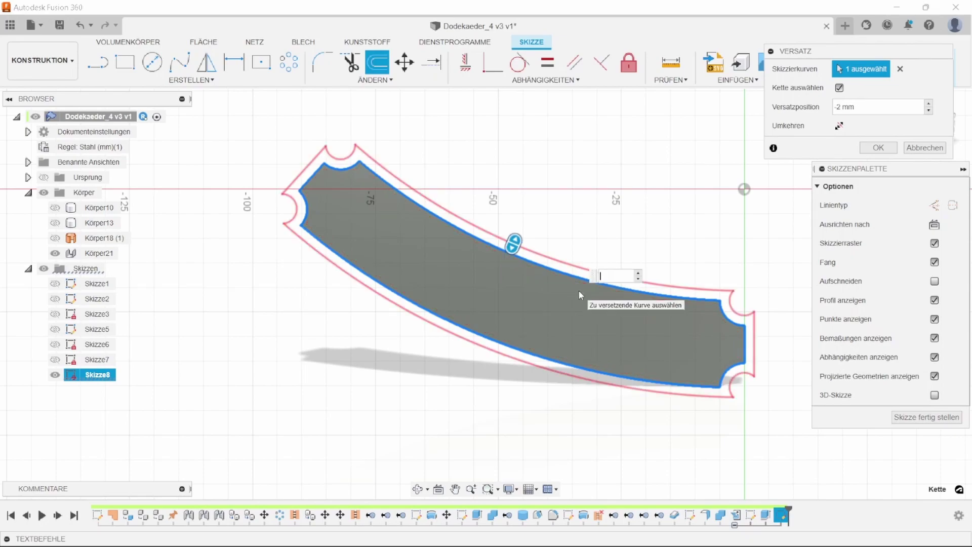
pyautogui.press('Return')
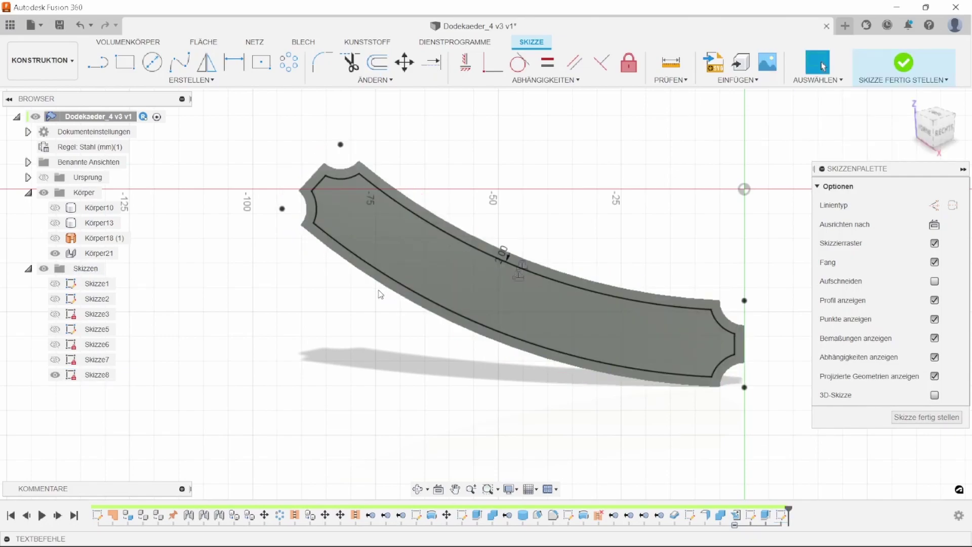
# Offset only the segment's lower long edge 4 mm inward and convert the resulting arc to a construction line.
pyautogui.click(377, 62)
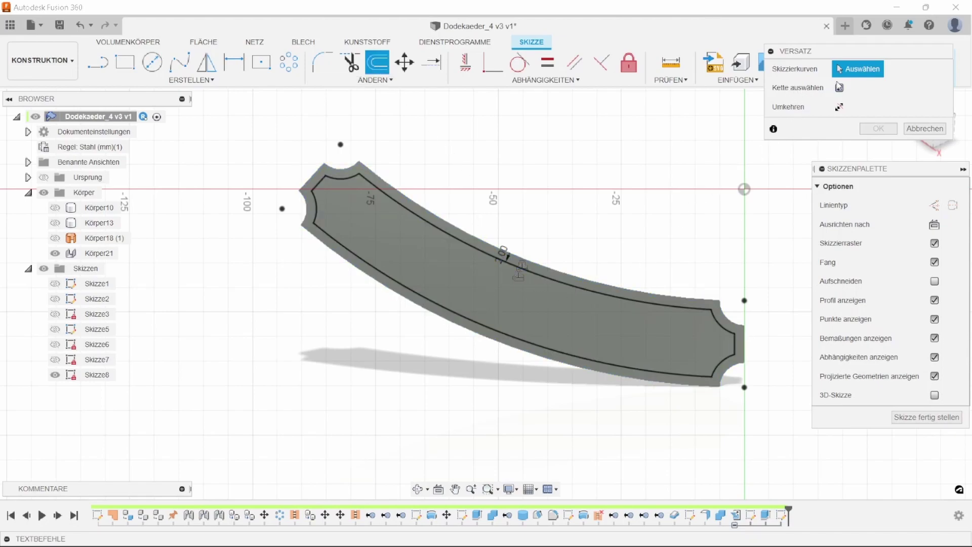
pyautogui.click(491, 340)
pyautogui.moveTo(489, 337); pyautogui.dragTo(499, 315)
pyautogui.write('-4')
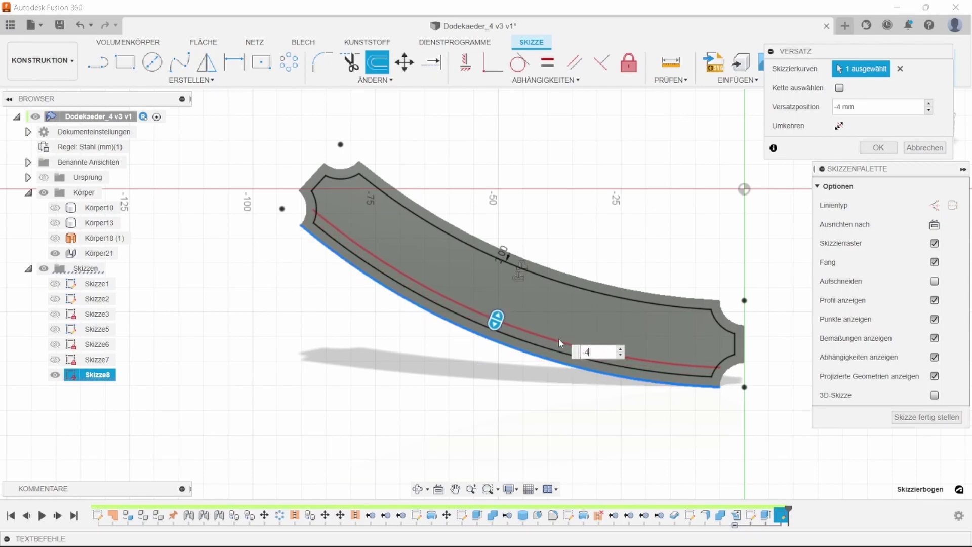
pyautogui.click(878, 148)
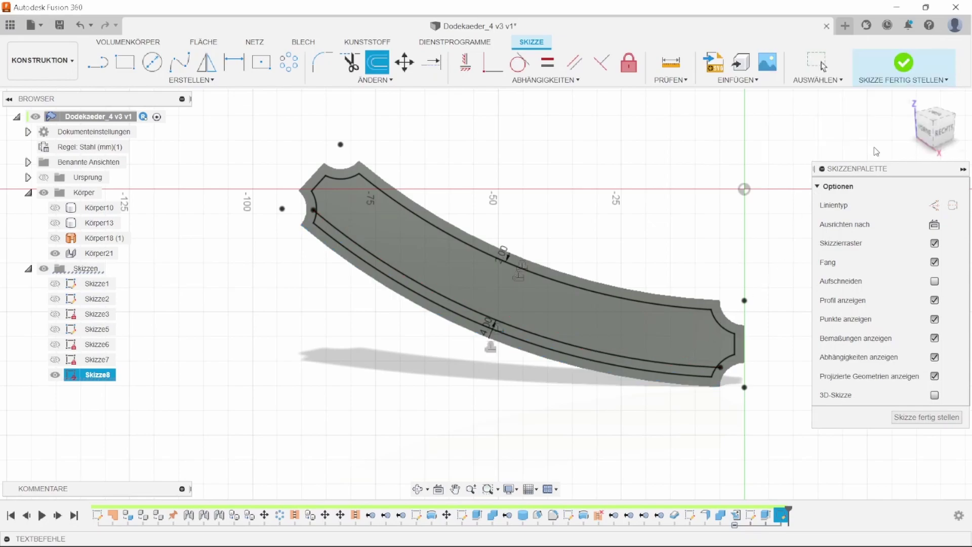
pyautogui.click(615, 357)
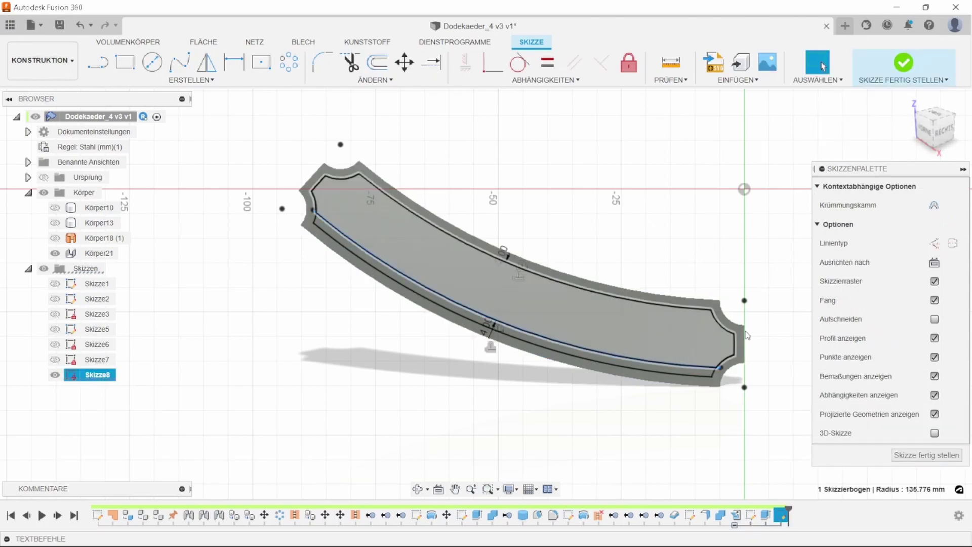
pyautogui.click(934, 244)
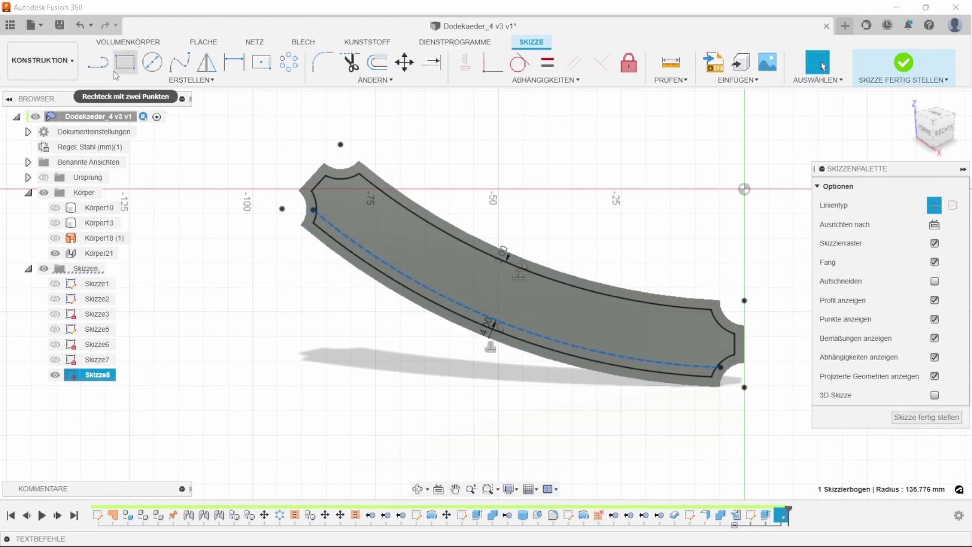
# Draw a line across each end of the inner outline between its long arcs' endpoints and convert both to construction lines.
pyautogui.click(97, 63)
pyautogui.click(314, 220)
pyautogui.doubleClick(359, 174)
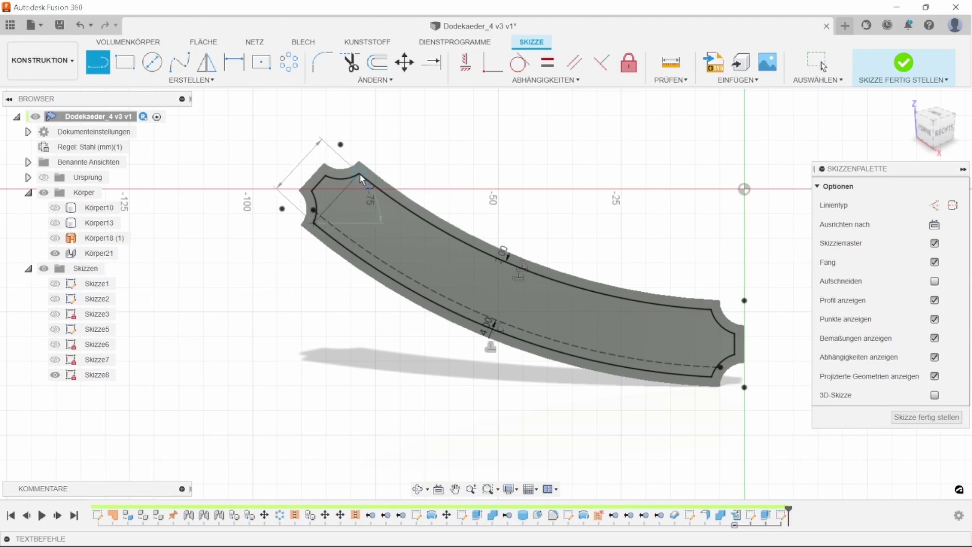
pyautogui.click(712, 314)
pyautogui.doubleClick(713, 376)
pyautogui.press('Escape')
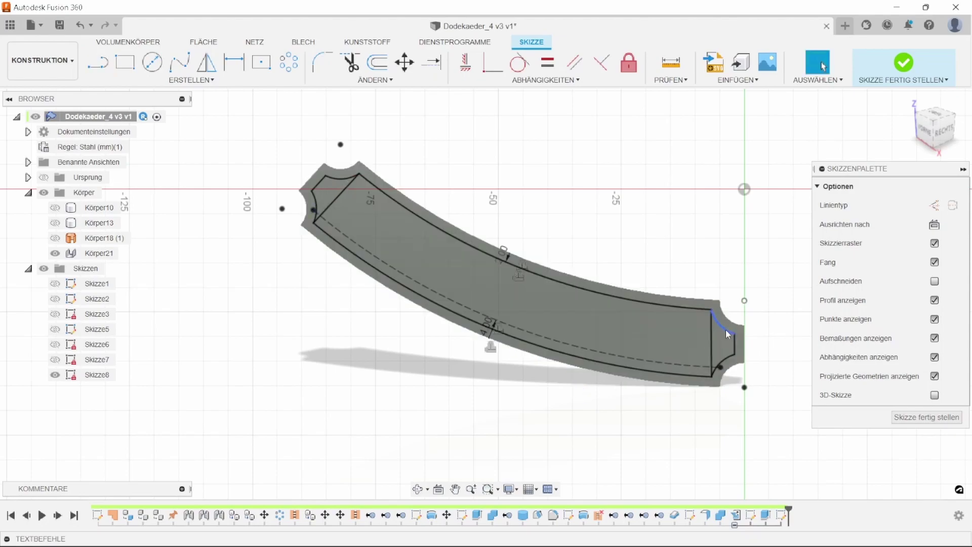
pyautogui.click(709, 338)
pyautogui.keyDown('shift'); pyautogui.click(336, 198); pyautogui.keyUp('shift')
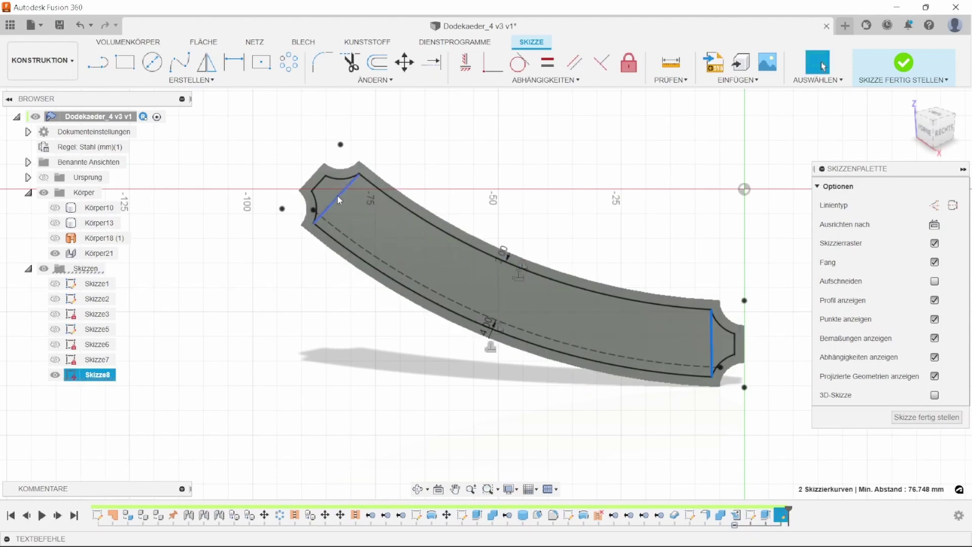
pyautogui.click(935, 207)
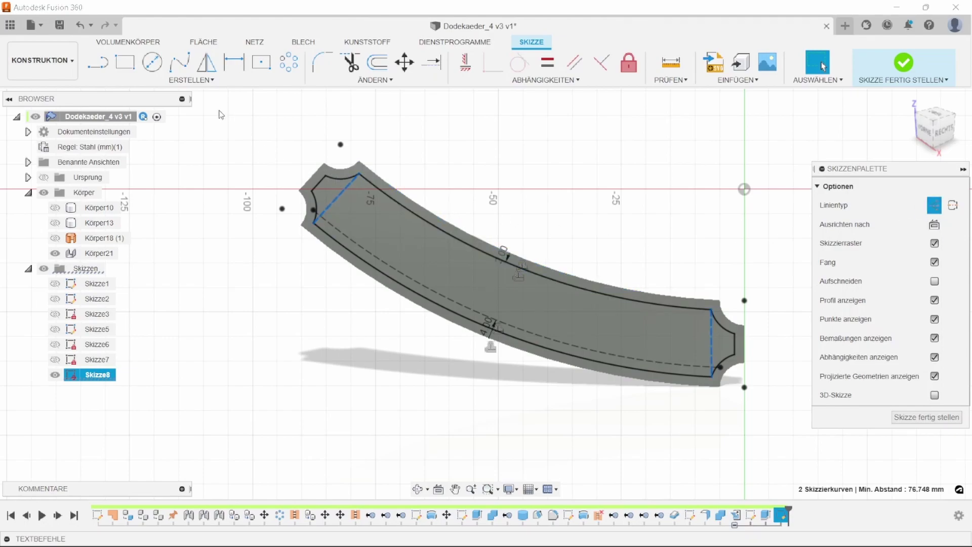
# Sketch a 3 mm diameter circle at the midpoint of each end construction line and finish the sketch.
pyautogui.click(152, 62)
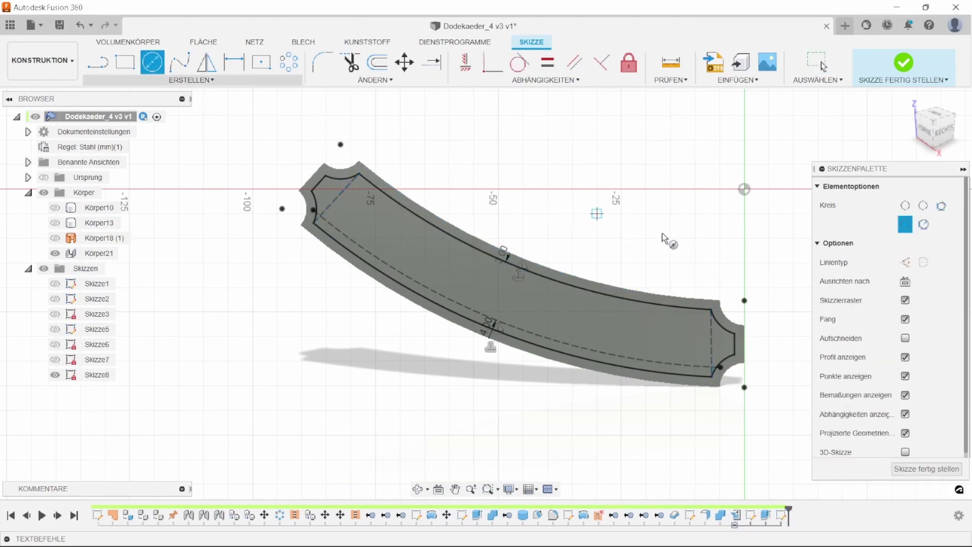
pyautogui.click(336, 198)
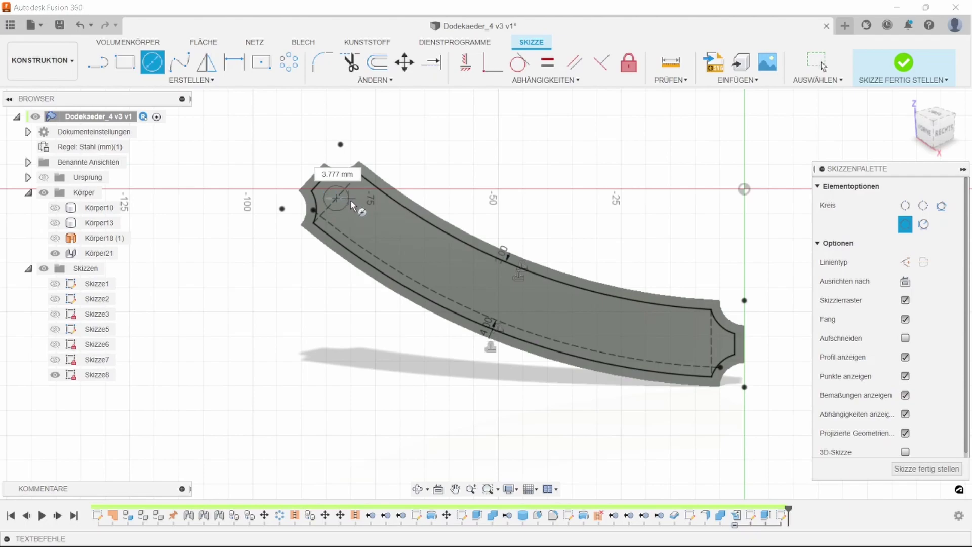
pyautogui.write('3')
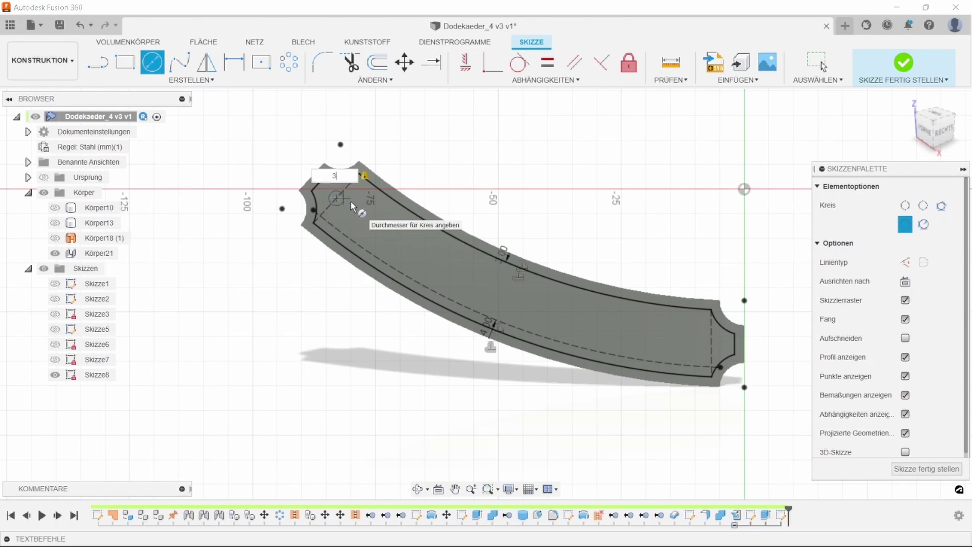
pyautogui.press('Return')
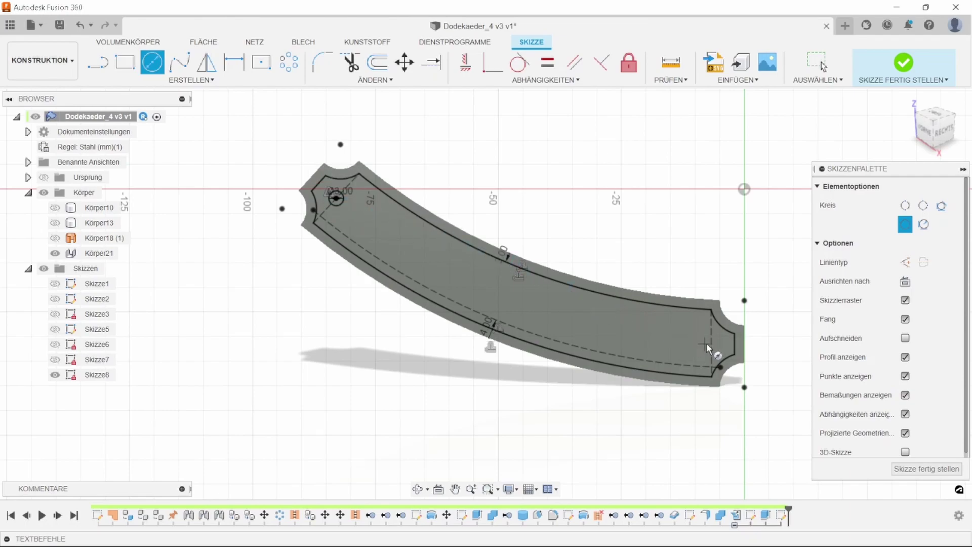
pyautogui.click(711, 343)
pyautogui.write('3')
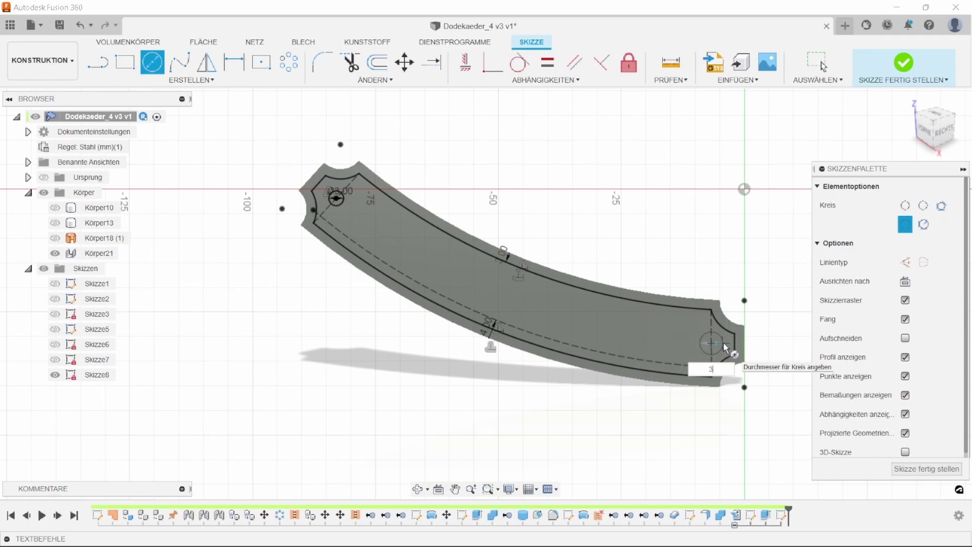
pyautogui.press('Return')
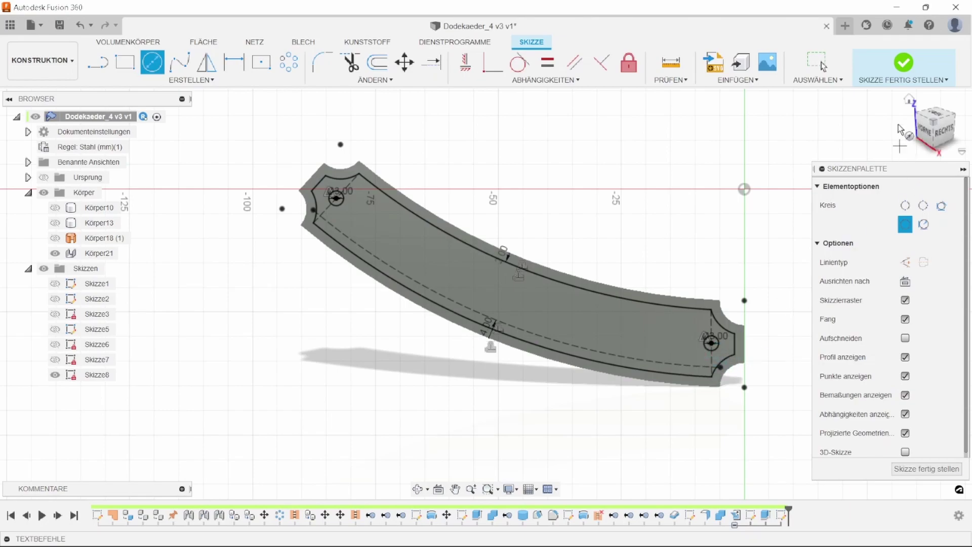
pyautogui.click(906, 65)
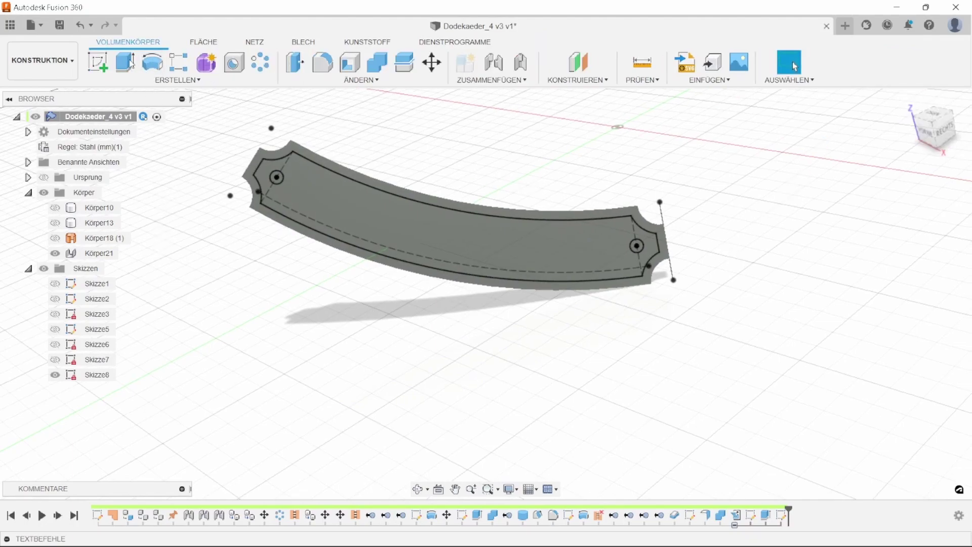
# Undo finishing the sketch and add the text "Dodekaeder" along the dashed construction arc.
pyautogui.click(79, 25)
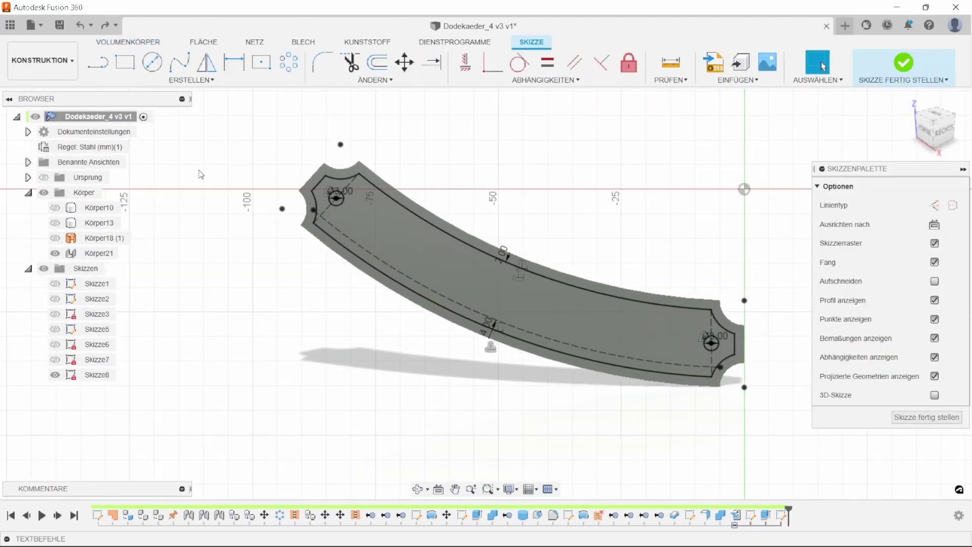
pyautogui.click(187, 81)
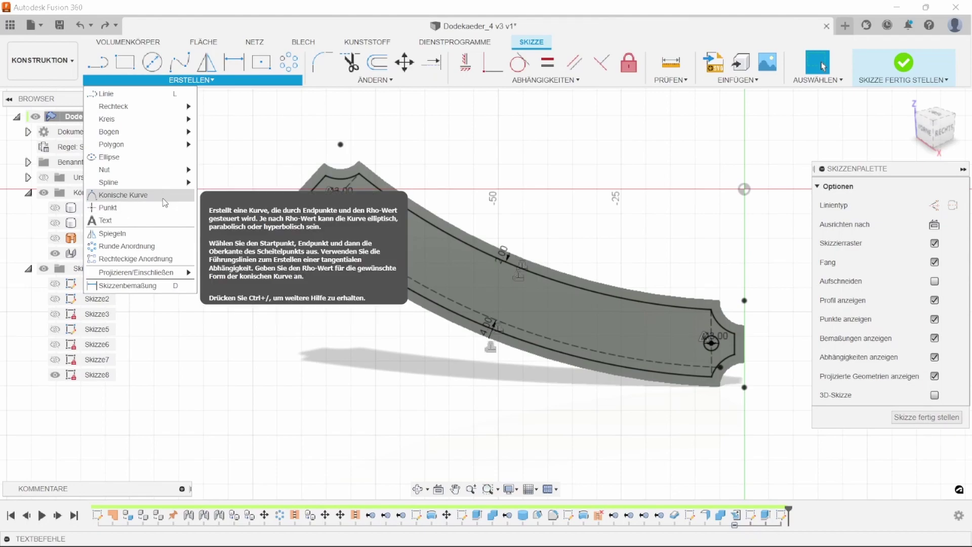
pyautogui.click(159, 220)
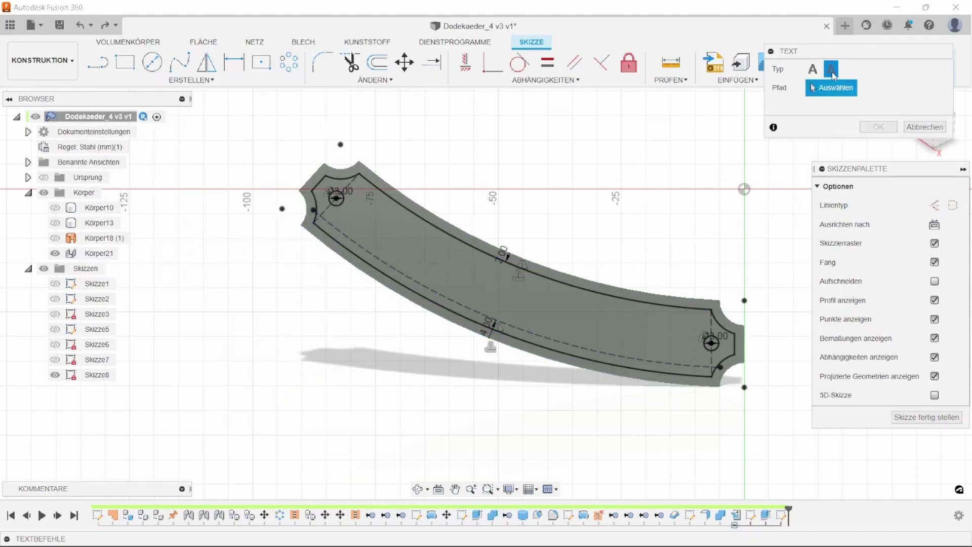
pyautogui.click(555, 339)
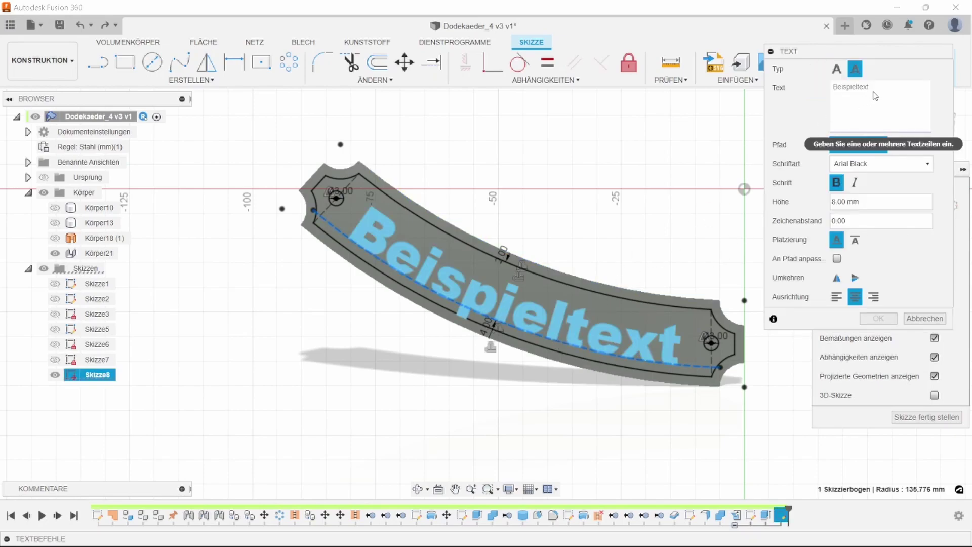
pyautogui.write('Dod')
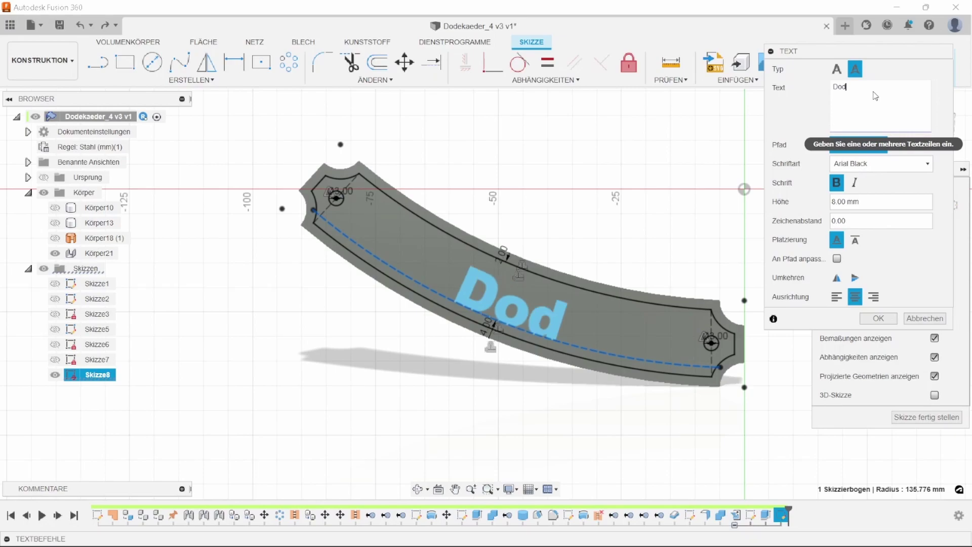
pyautogui.write('ekaed')
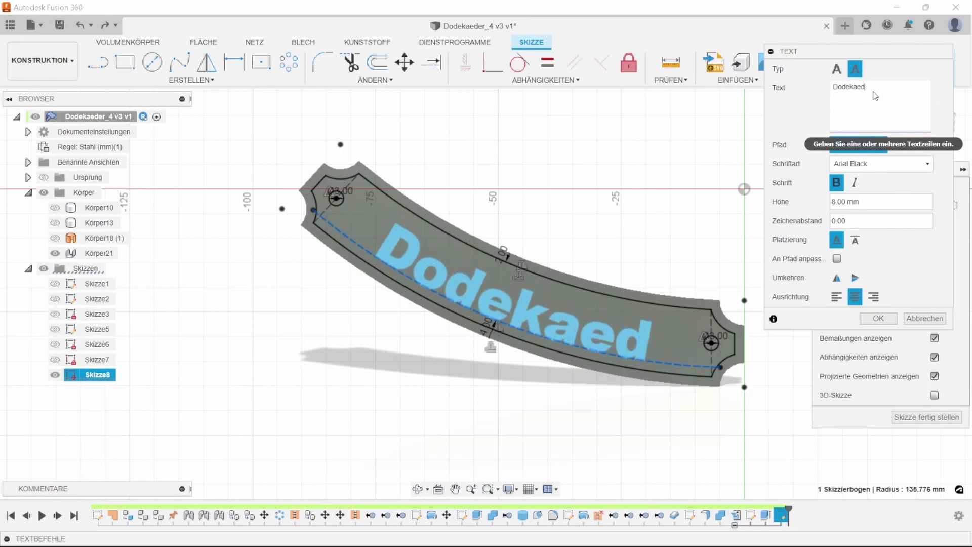
pyautogui.write('er')
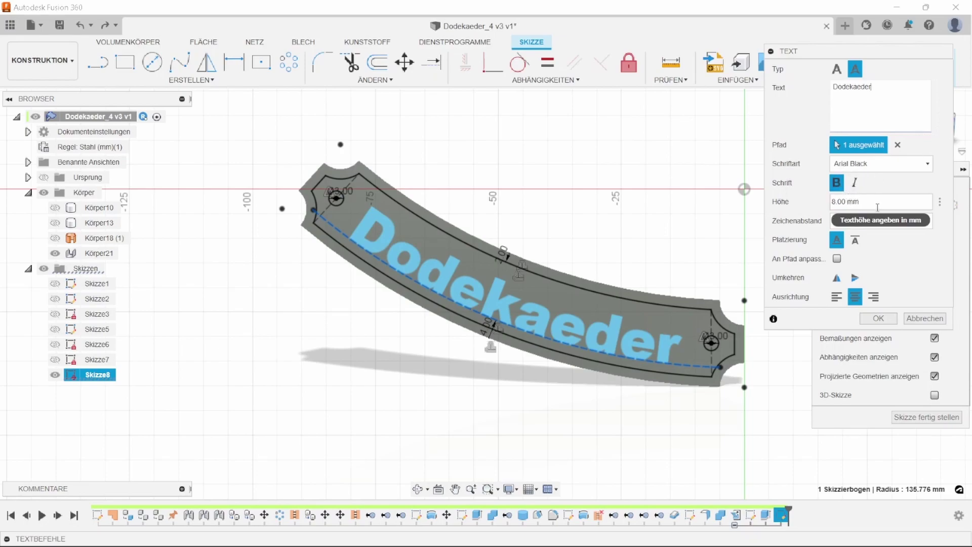
pyautogui.click(879, 319)
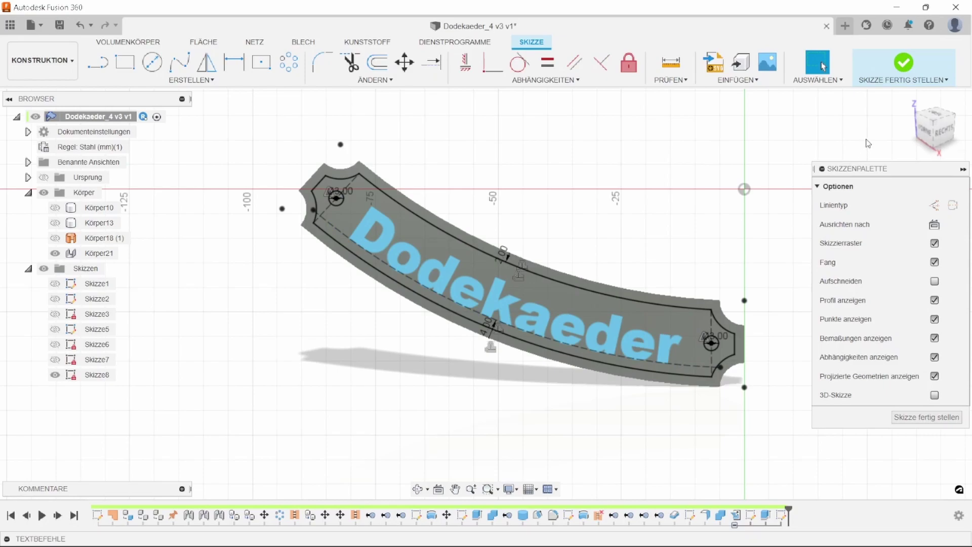
# Finish the sketch, then extrude the border profile and the "Dodekaeder" text 1 mm, joined to the plate.
pyautogui.click(857, 76)
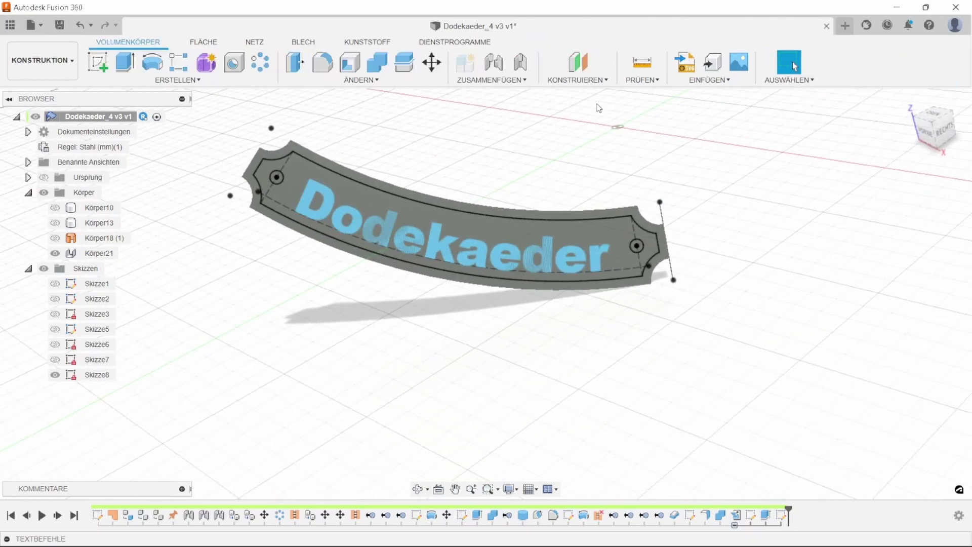
pyautogui.click(125, 62)
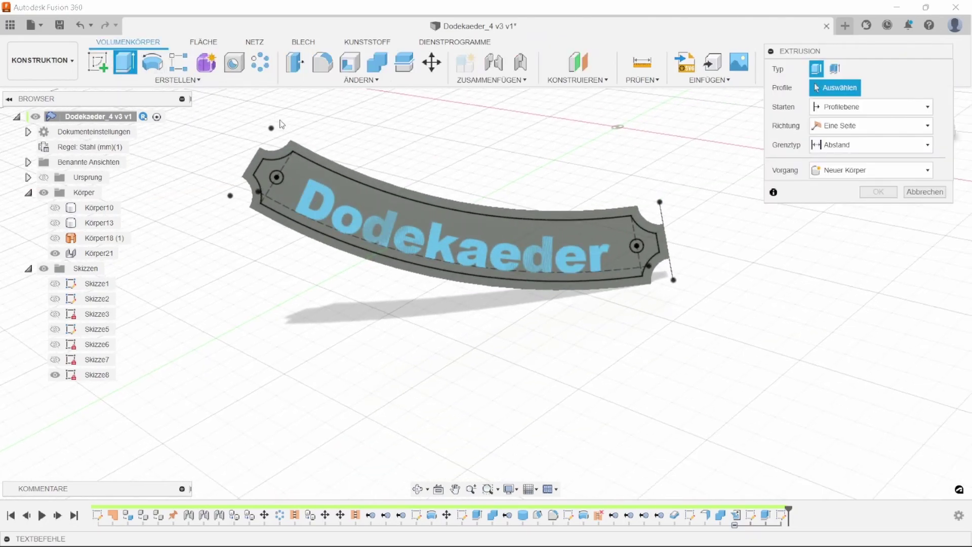
pyautogui.click(312, 162)
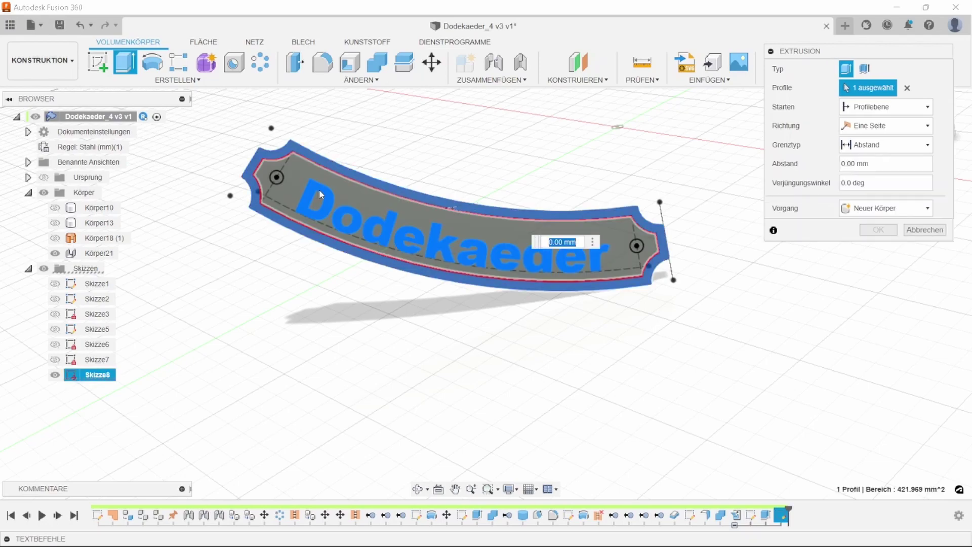
pyautogui.click(320, 189)
pyautogui.write('1')
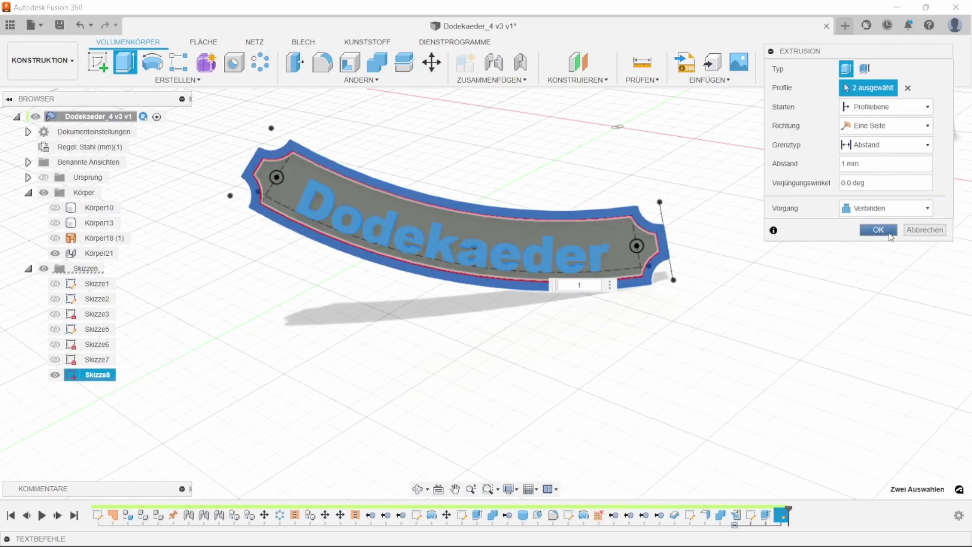
pyautogui.click(879, 230)
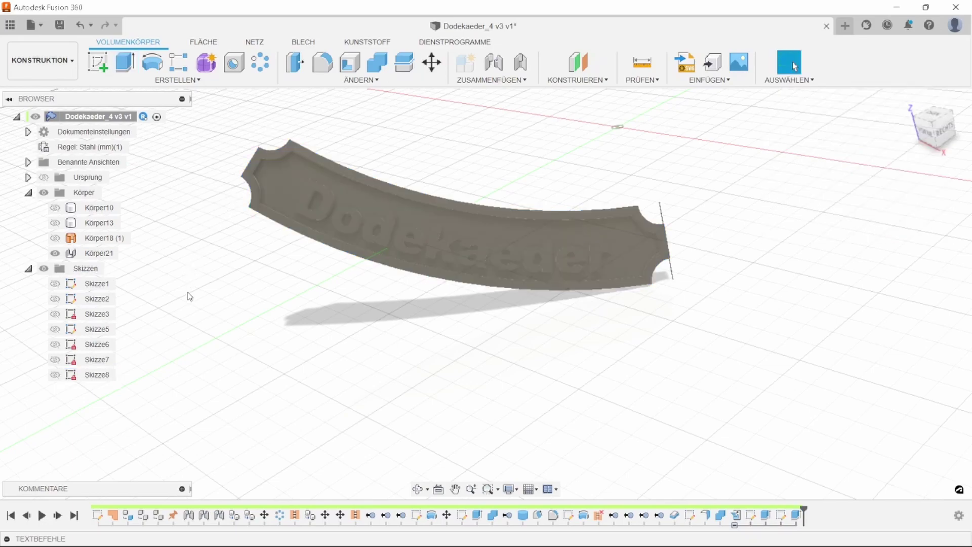
# Show Skizze8 again and extrude its two end circles as cuts through the nameplate.
pyautogui.click(55, 375)
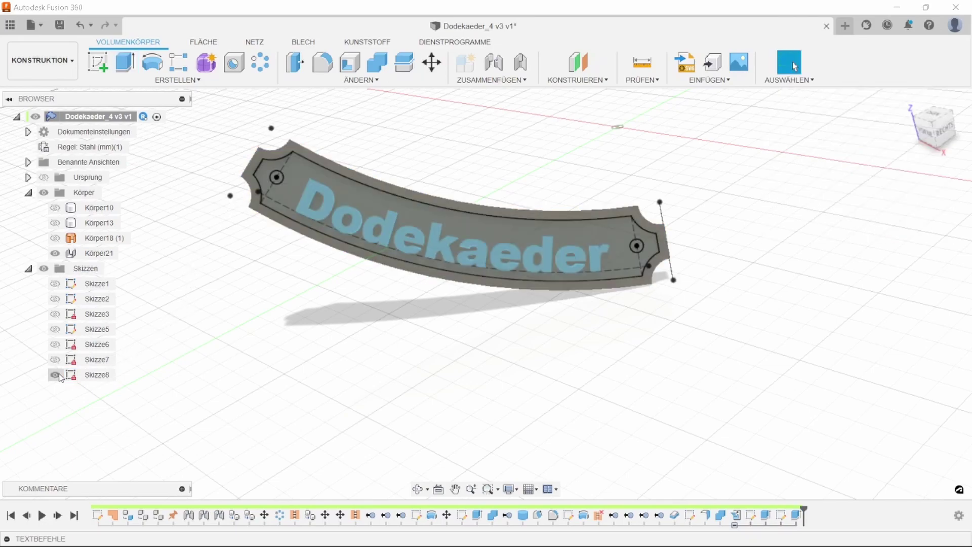
pyautogui.click(127, 65)
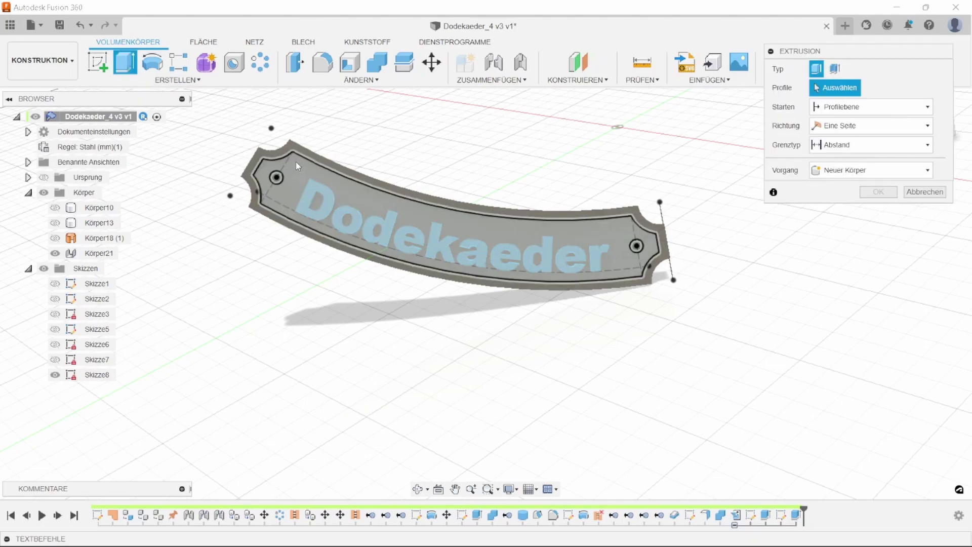
pyautogui.scroll(2, 282, 181)
pyautogui.click(277, 181)
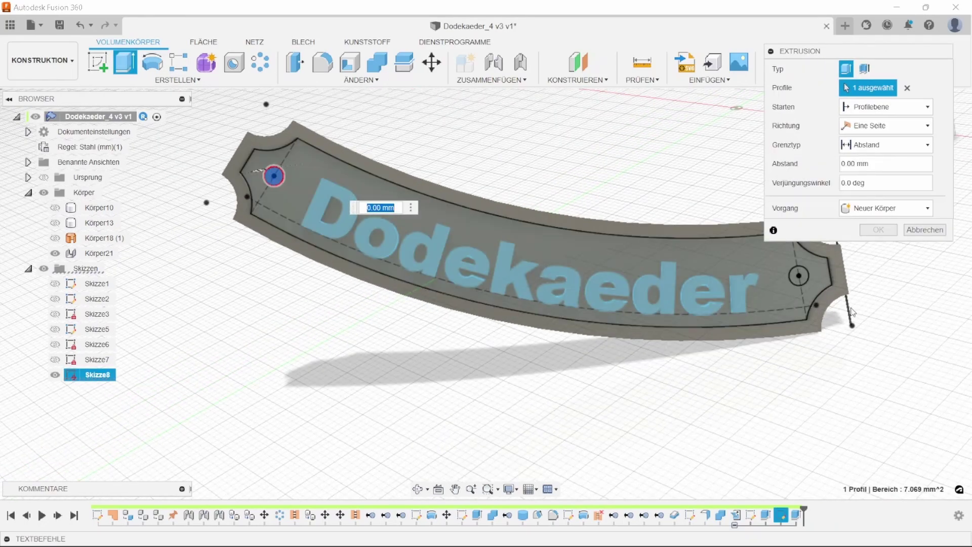
pyautogui.click(799, 277)
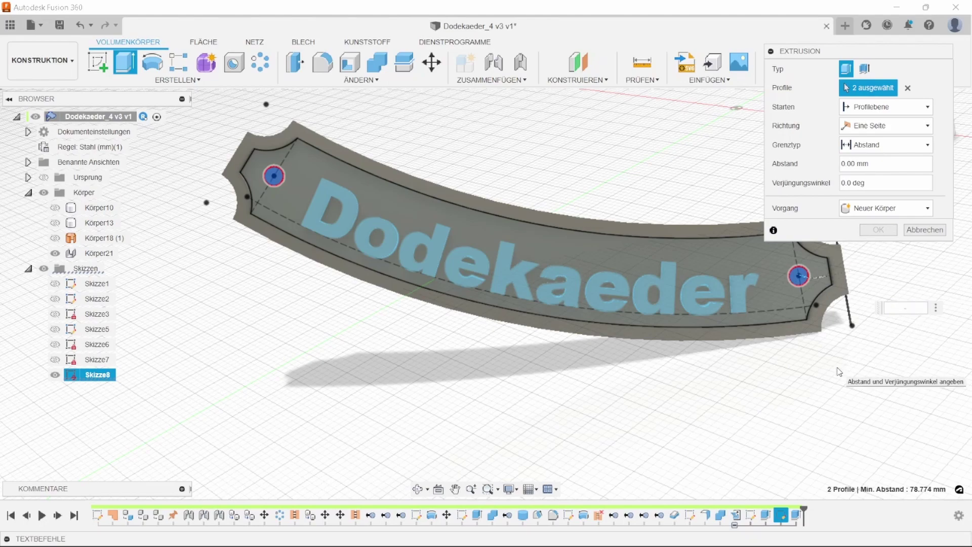
pyautogui.press('Return')
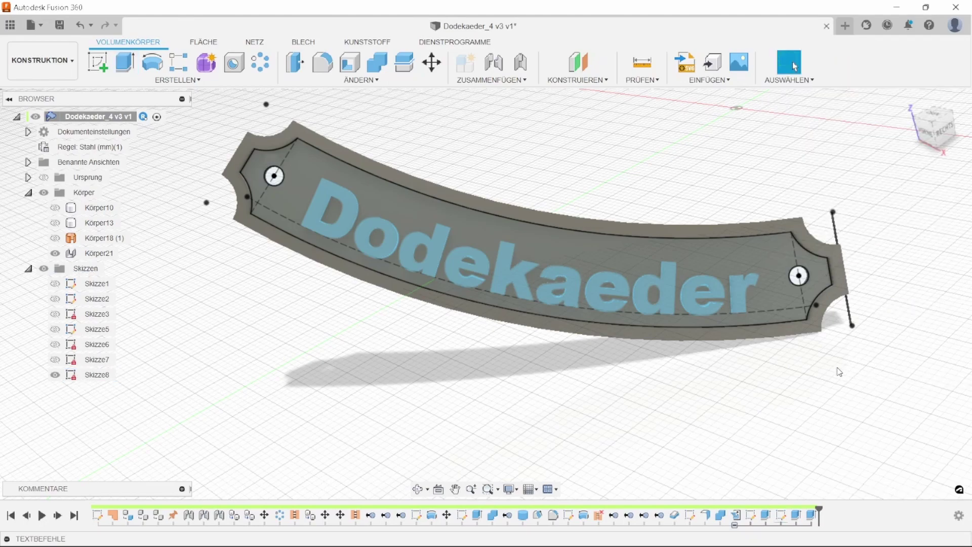
# Fillet the edges of the raised border's top face with a constant 1 mm radius.
pyautogui.scroll(-2, 794, 358)
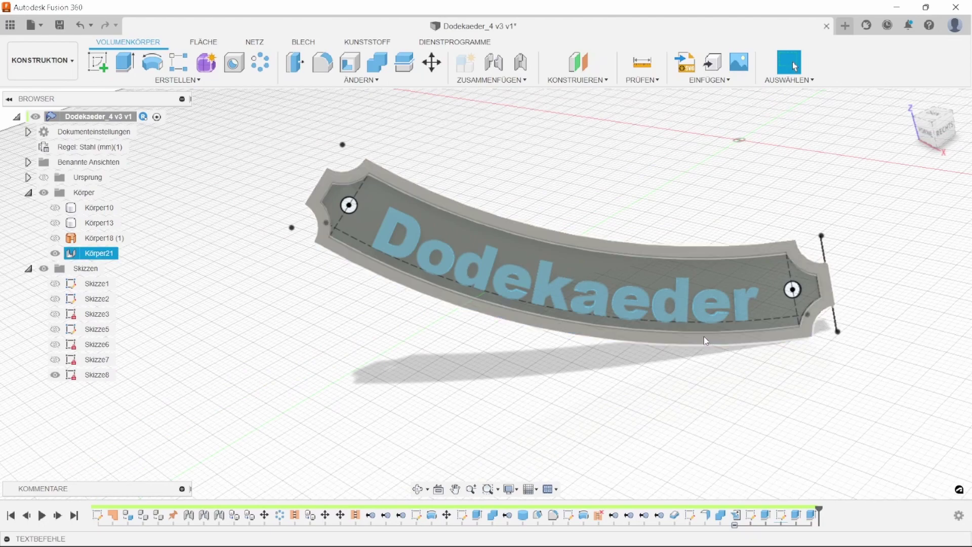
pyautogui.moveTo(575, 359)
pyautogui.keyDown('shift'); pyautogui.mouseDown(button='middle')
pyautogui.moveTo(560, 365)
pyautogui.moveTo(532, 347)
pyautogui.moveTo(582, 349)
pyautogui.mouseUp(button='middle'); pyautogui.keyUp('shift')
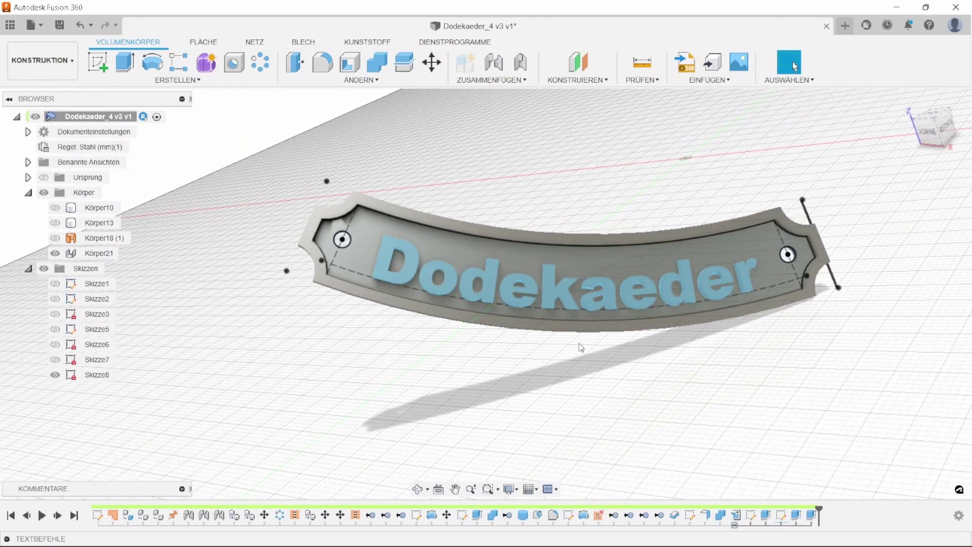
pyautogui.moveTo(580, 345)
pyautogui.keyDown('shift'); pyautogui.mouseDown(button='middle')
pyautogui.moveTo(623, 343)
pyautogui.moveTo(571, 343)
pyautogui.mouseUp(button='middle'); pyautogui.keyUp('shift')
pyautogui.press('Escape')
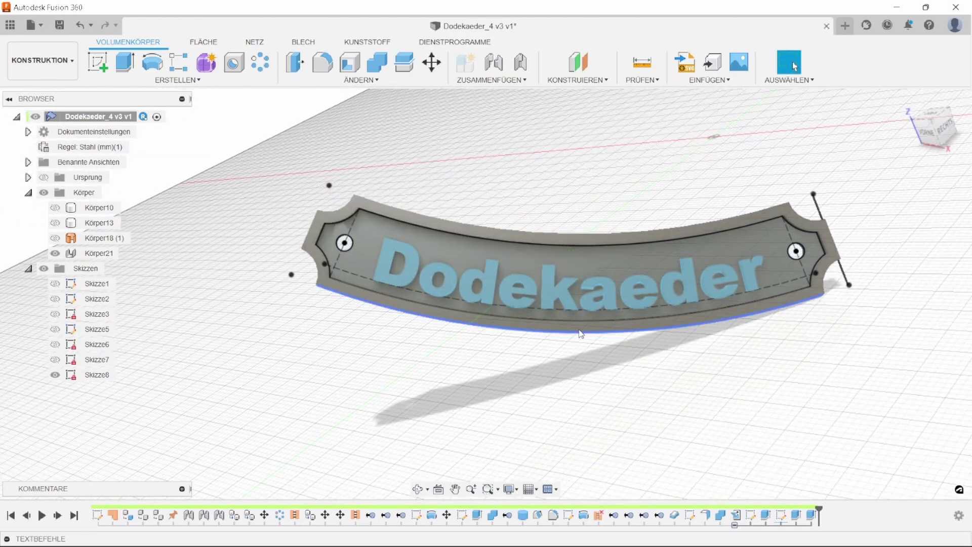
pyautogui.click(332, 70)
pyautogui.scroll(3, 380, 209)
pyautogui.click(380, 209)
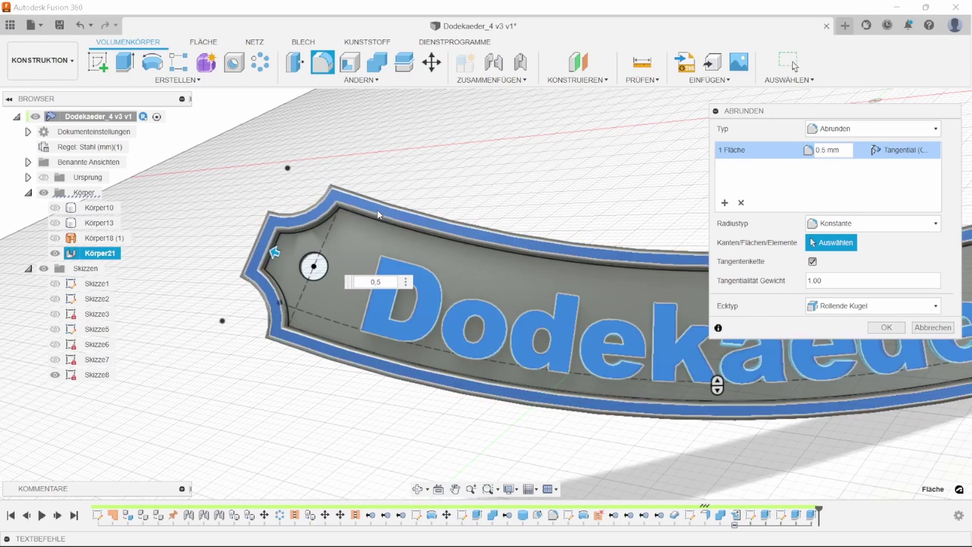
pyautogui.scroll(2, 373, 304)
pyautogui.click(384, 286)
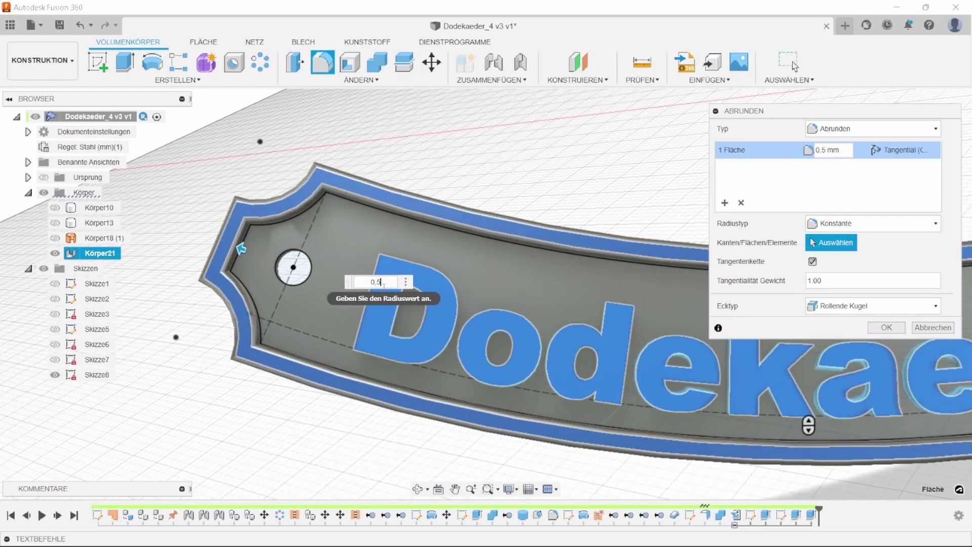
pyautogui.press('BackSpace')
pyautogui.press('BackSpace')
pyautogui.press('BackSpace')
pyautogui.write('1')
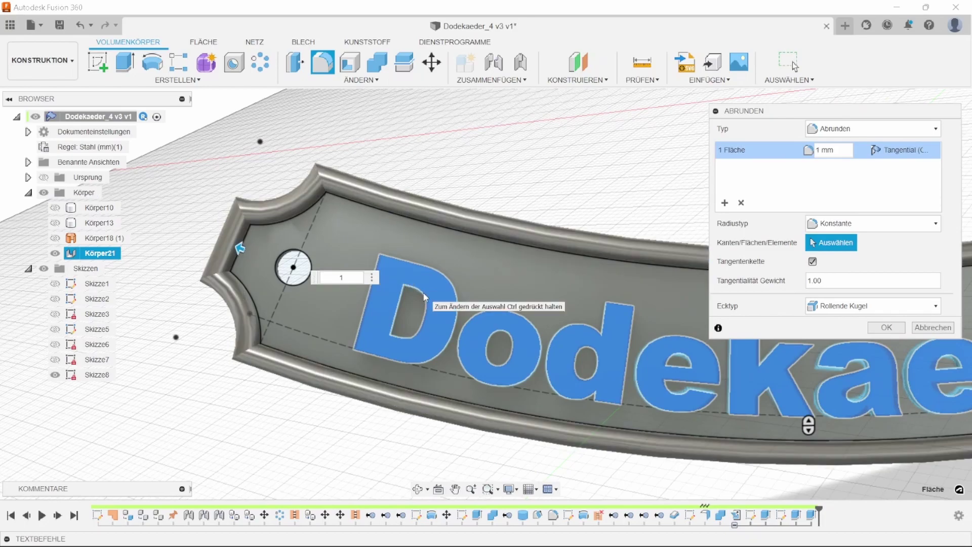
pyautogui.click(886, 328)
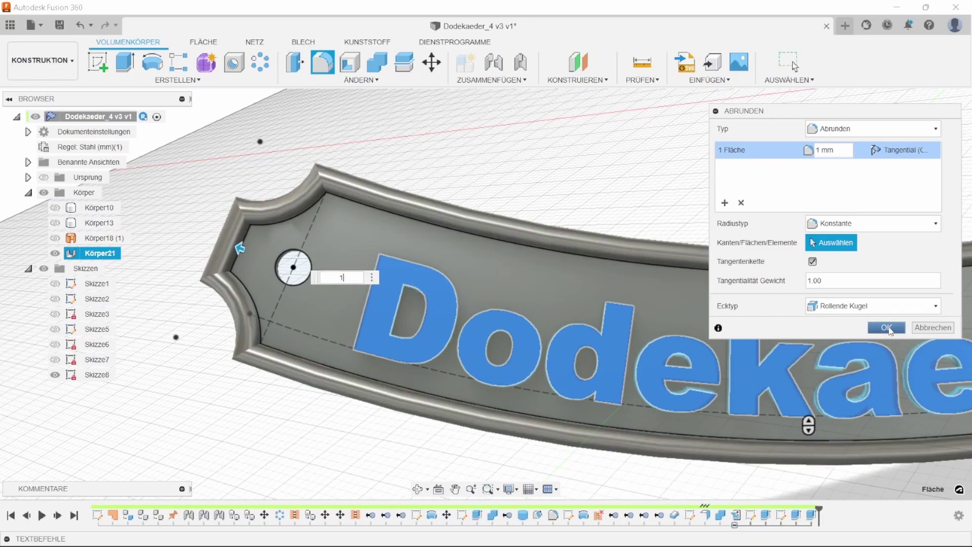
# Create a 4 mm diameter sphere centred on the hole before the letter "D" and join it to the plate.
pyautogui.scroll(-2, 331, 276)
pyautogui.scroll(-2, 329, 276)
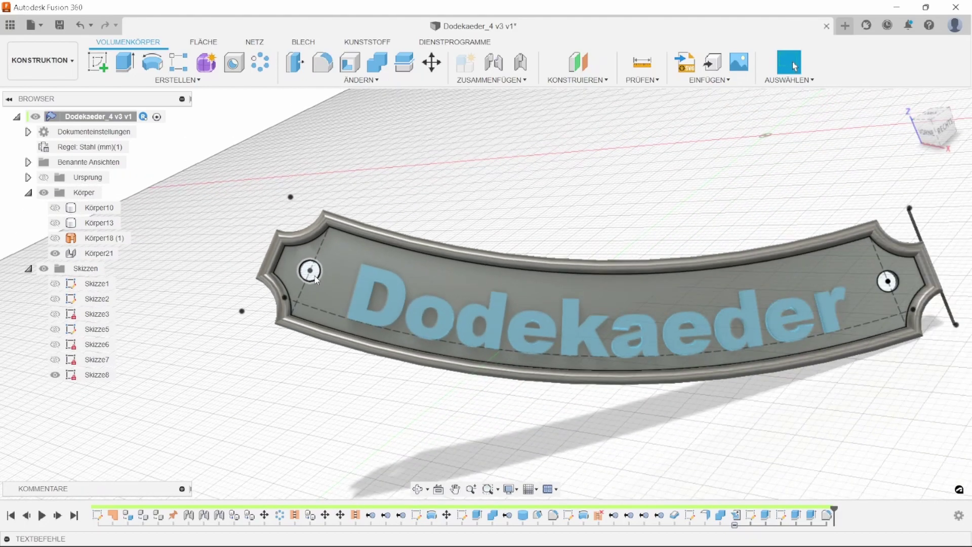
pyautogui.keyDown('shift'); pyautogui.moveTo(503, 258); pyautogui.dragTo(535, 257, button='middle'); pyautogui.keyUp('shift')
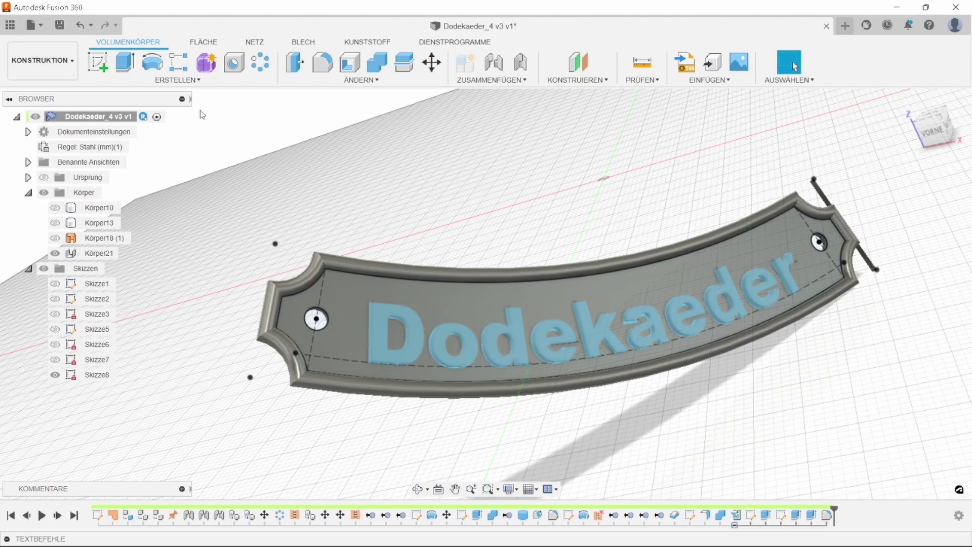
pyautogui.click(188, 81)
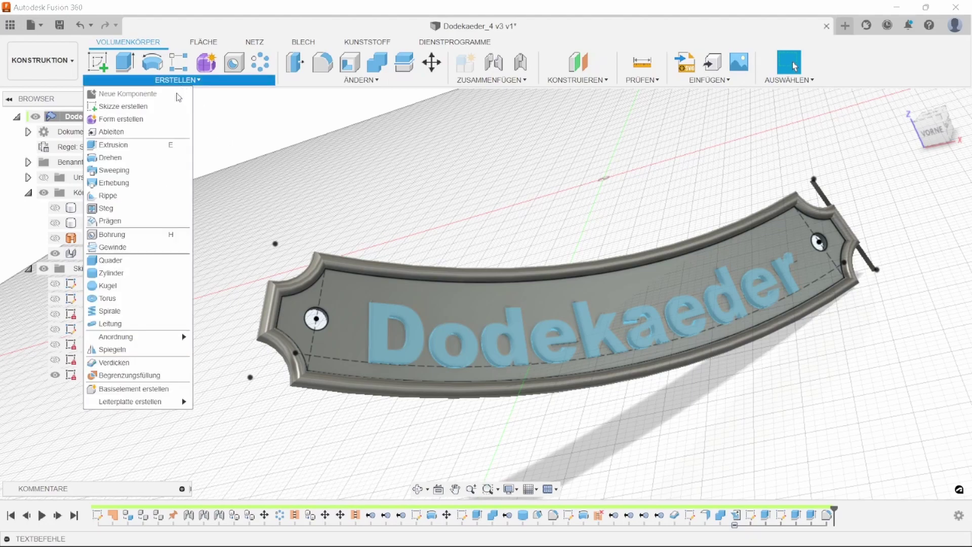
pyautogui.click(138, 285)
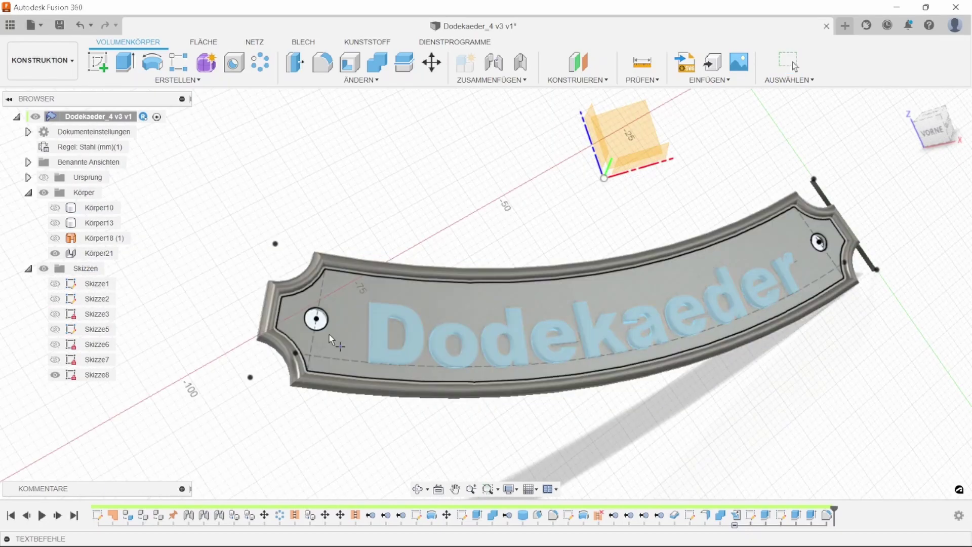
pyautogui.click(329, 335)
pyautogui.click(317, 319)
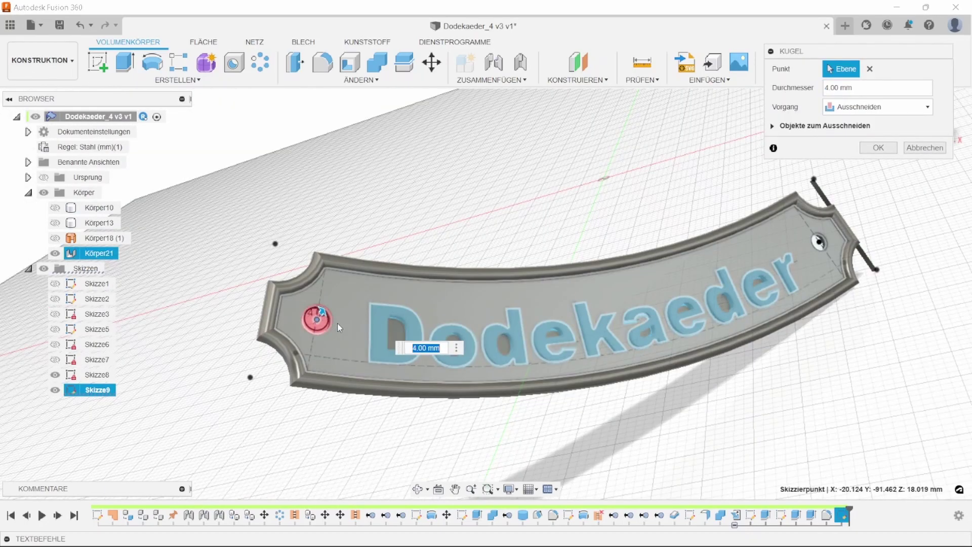
pyautogui.click(879, 107)
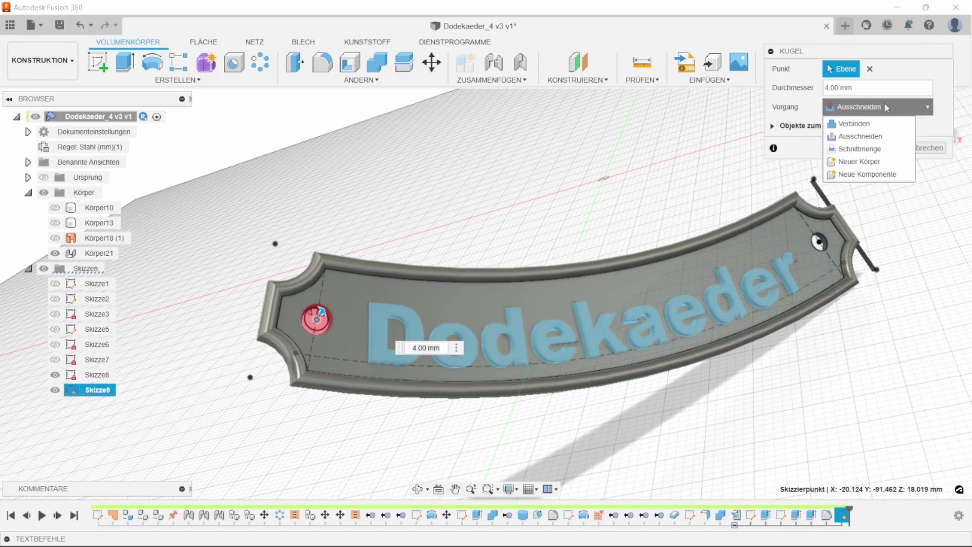
pyautogui.click(880, 127)
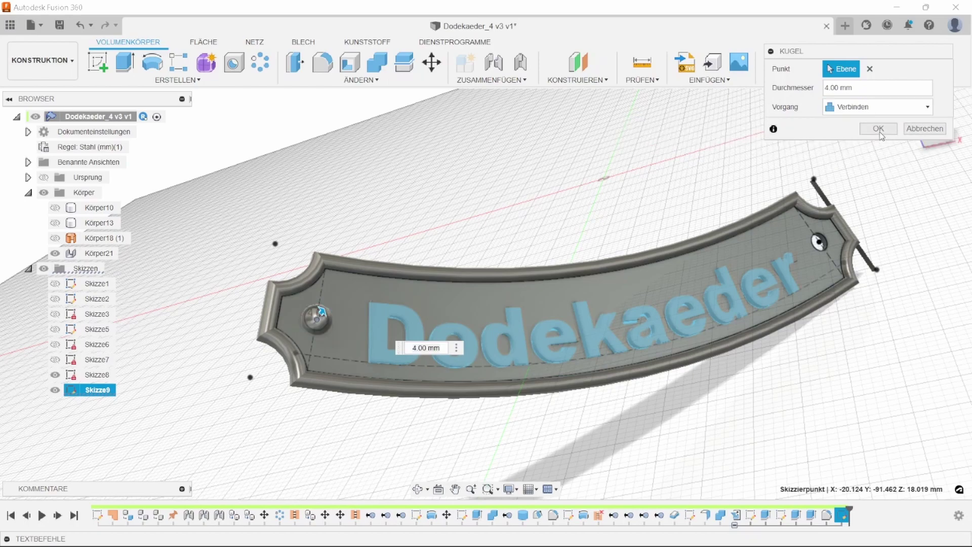
pyautogui.click(879, 129)
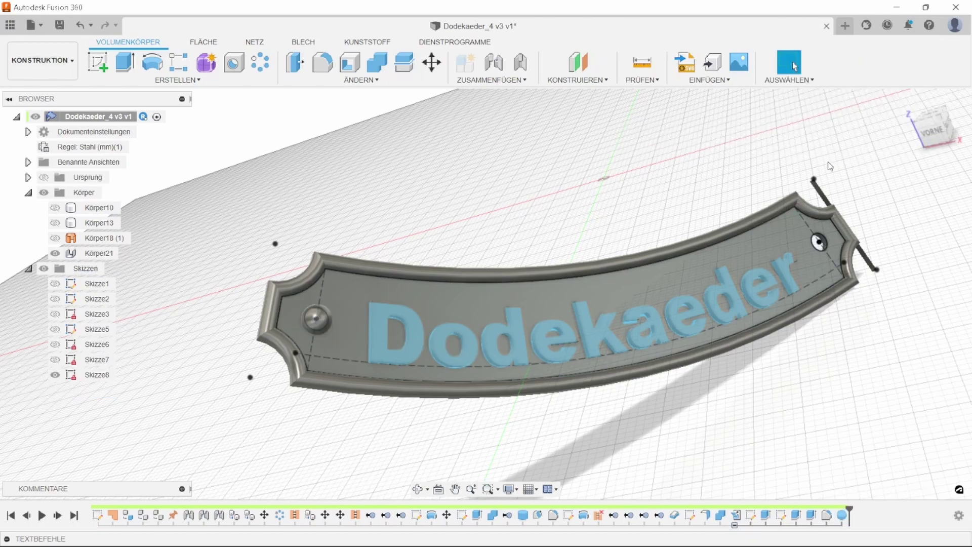
pyautogui.rightClick(766, 181)
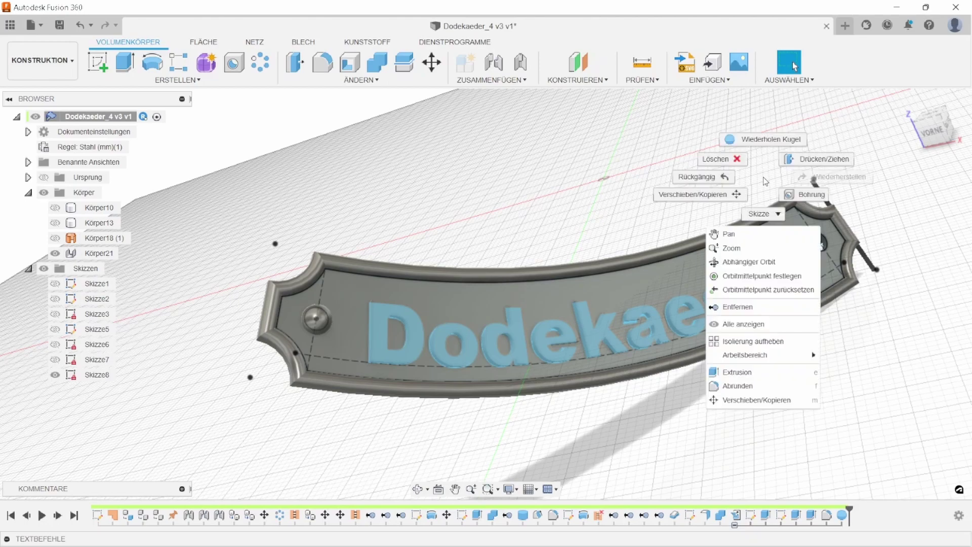
pyautogui.click(765, 139)
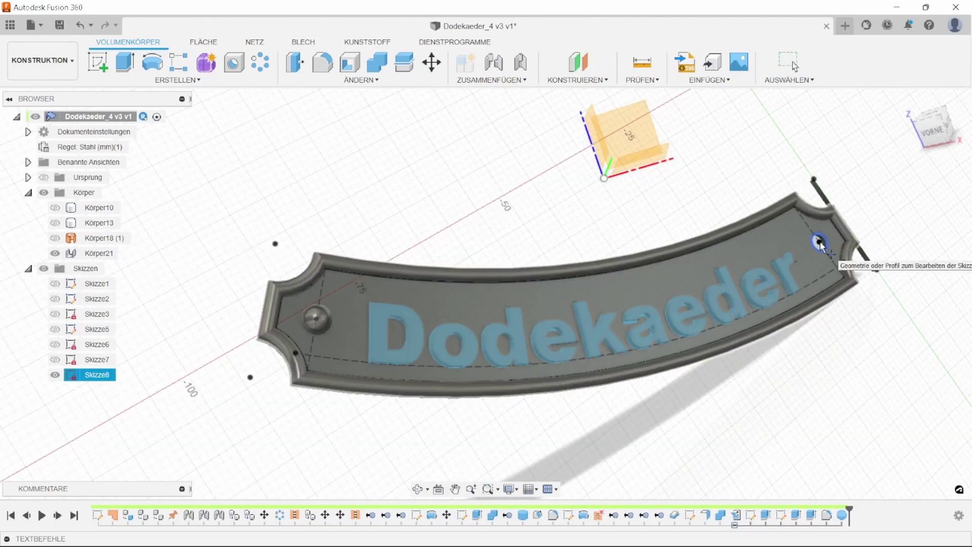
pyautogui.click(819, 244)
pyautogui.scroll(5, 816, 239)
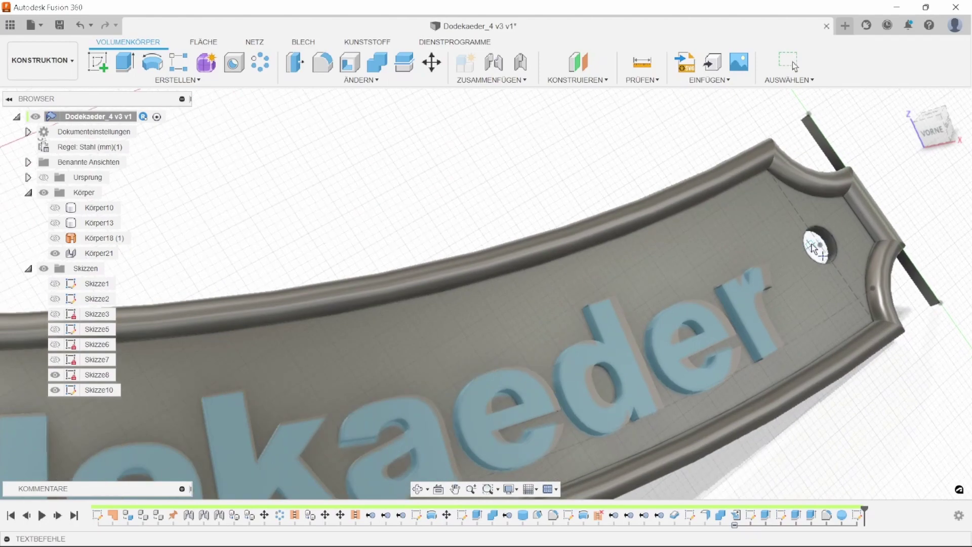
pyautogui.scroll(-5, 780, 254)
pyautogui.scroll(4, 775, 253)
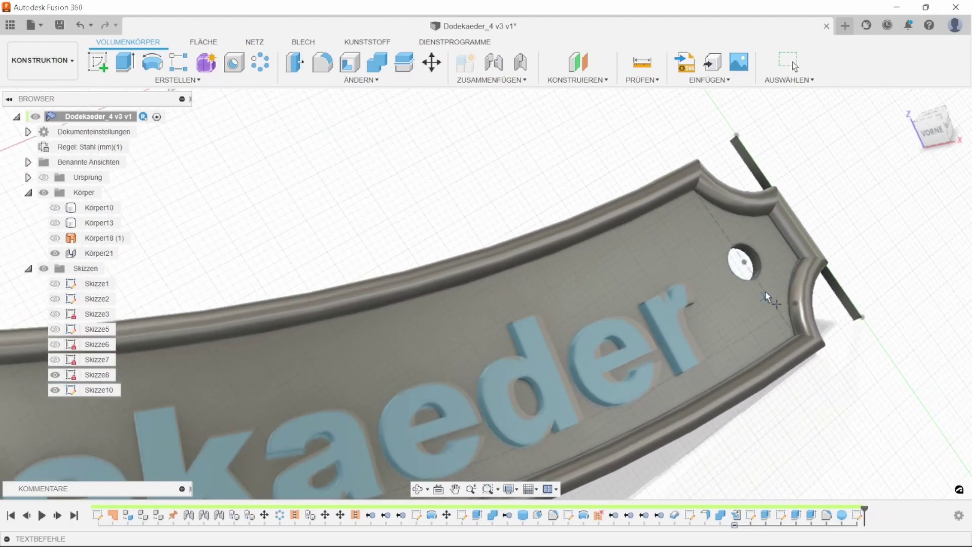
pyautogui.hotkey('ctrl', 'z')
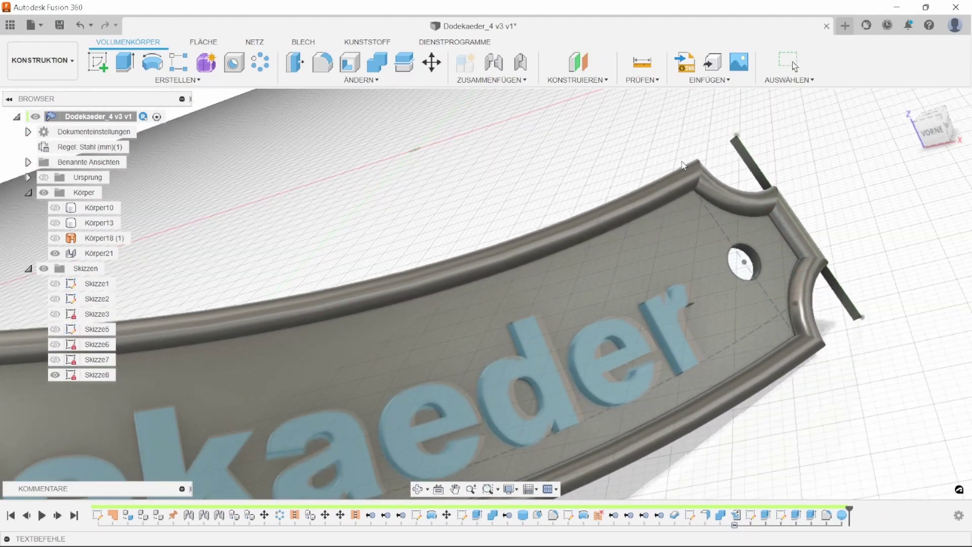
# Create a 4 mm diameter sphere centred on the hole after the letter "r" and join it to the plate.
pyautogui.rightClick(682, 161)
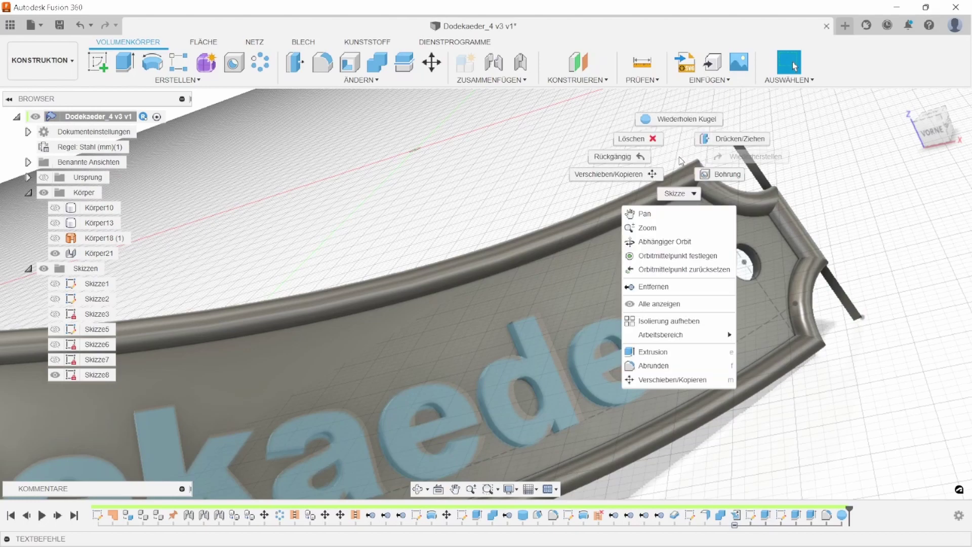
pyautogui.click(688, 120)
pyautogui.click(672, 242)
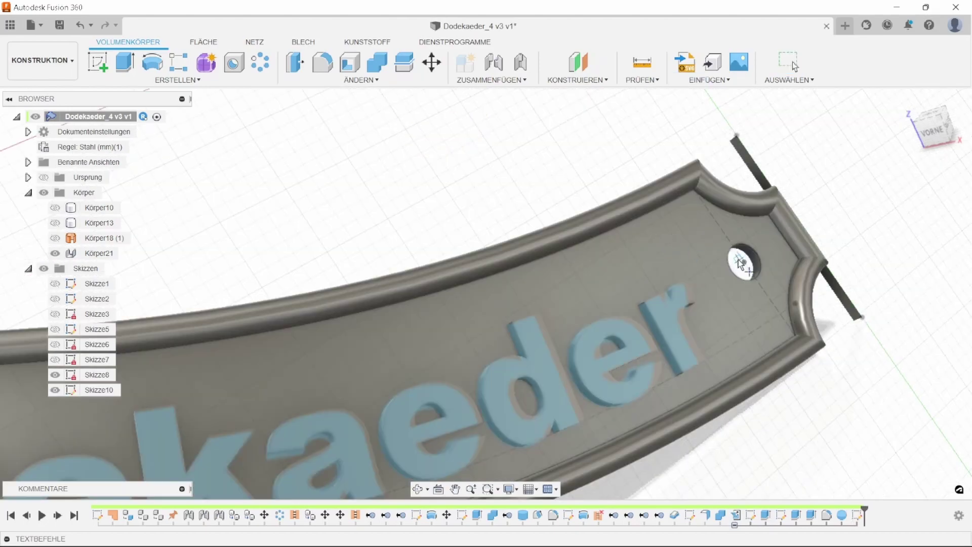
pyautogui.scroll(3, 745, 267)
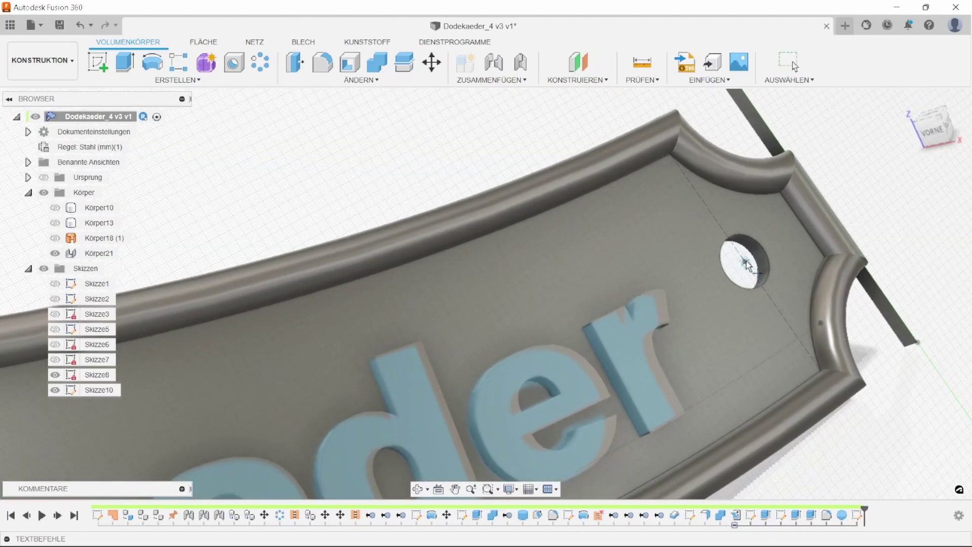
pyautogui.click(747, 262)
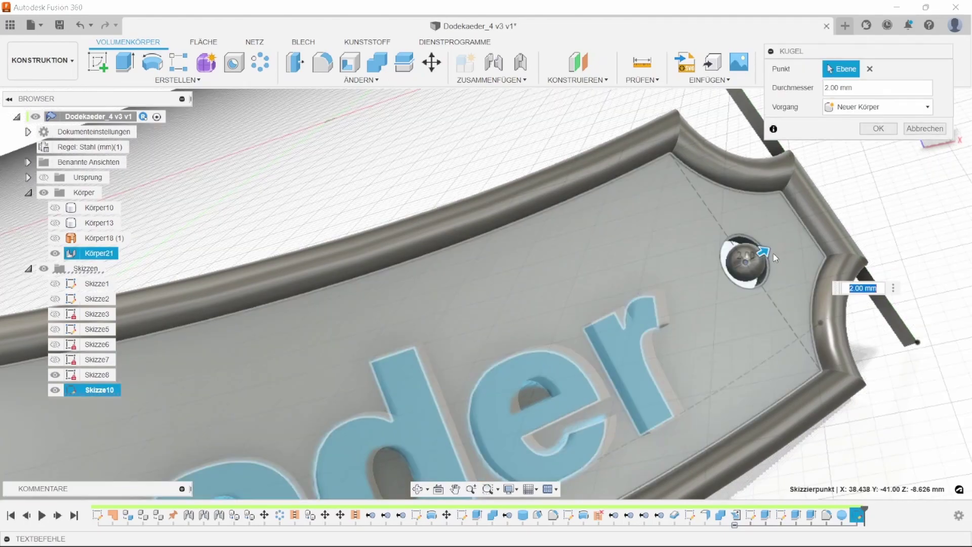
pyautogui.write('4')
pyautogui.press('Return')
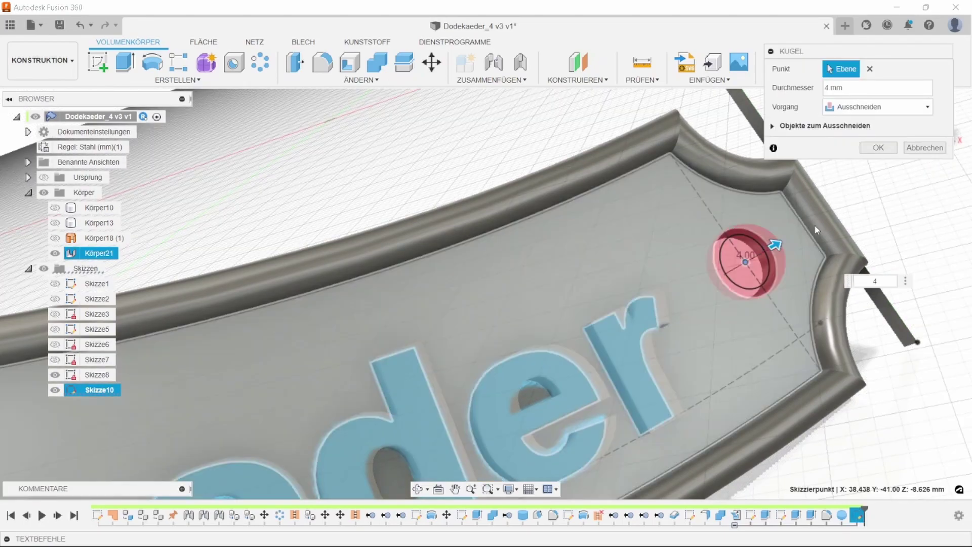
pyautogui.click(880, 108)
pyautogui.click(872, 123)
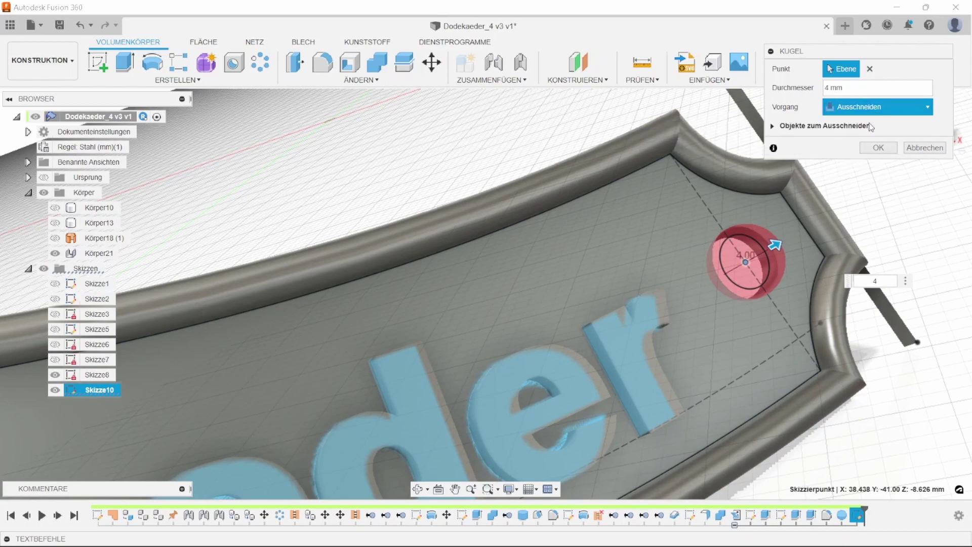
pyautogui.click(879, 129)
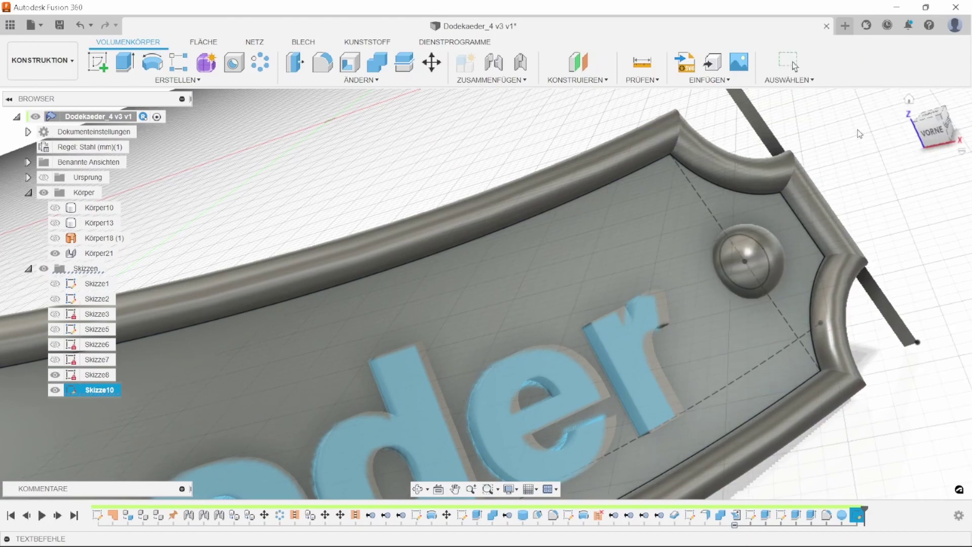
pyautogui.scroll(-6, 758, 186)
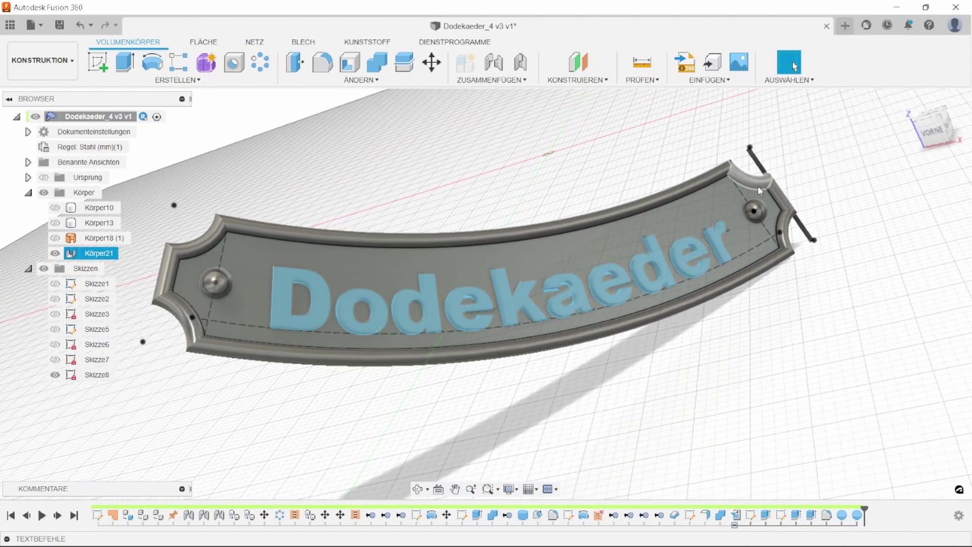
# Refold the unfolded sheet-metal faces so the nameplate returns to its curved shape.
pyautogui.scroll(-2, 758, 185)
pyautogui.keyDown('shift'); pyautogui.moveTo(673, 190); pyautogui.dragTo(650, 205, button='middle'); pyautogui.keyUp('shift')
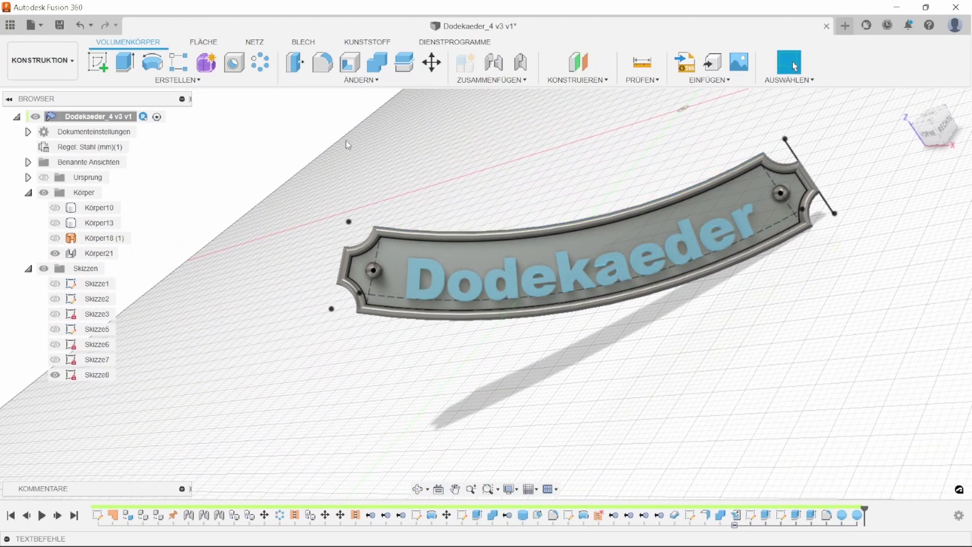
pyautogui.click(299, 43)
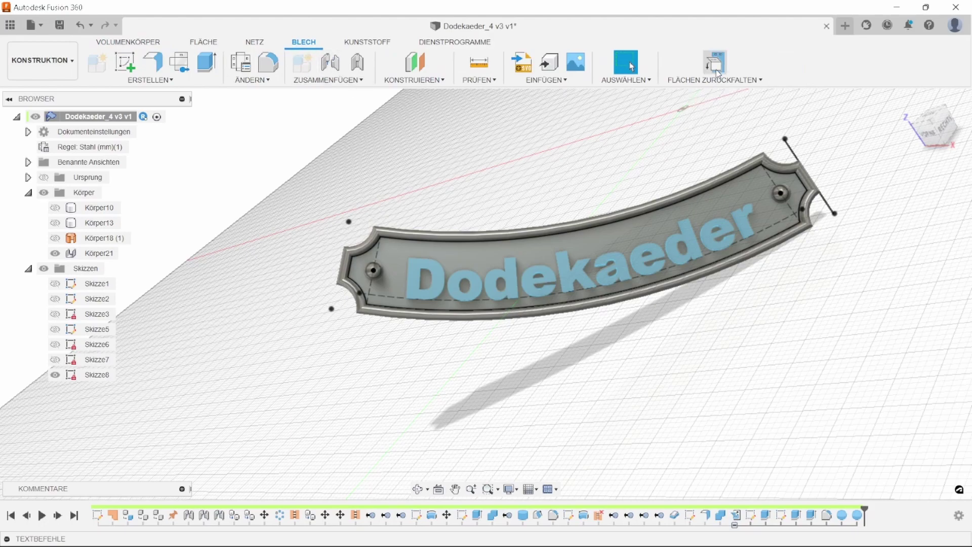
pyautogui.click(718, 72)
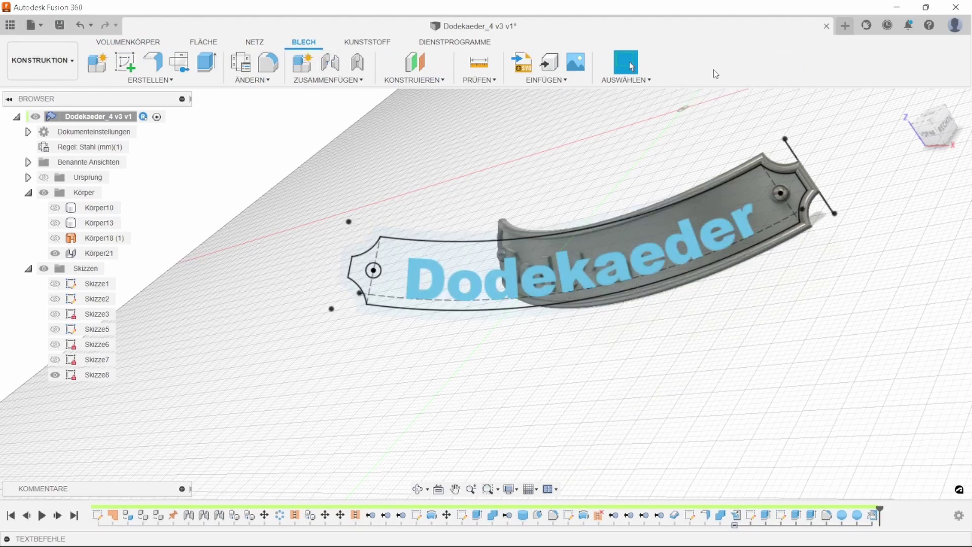
# Hide Skizze8 and show the bodies Körper13 and Körper10 again.
pyautogui.click(54, 375)
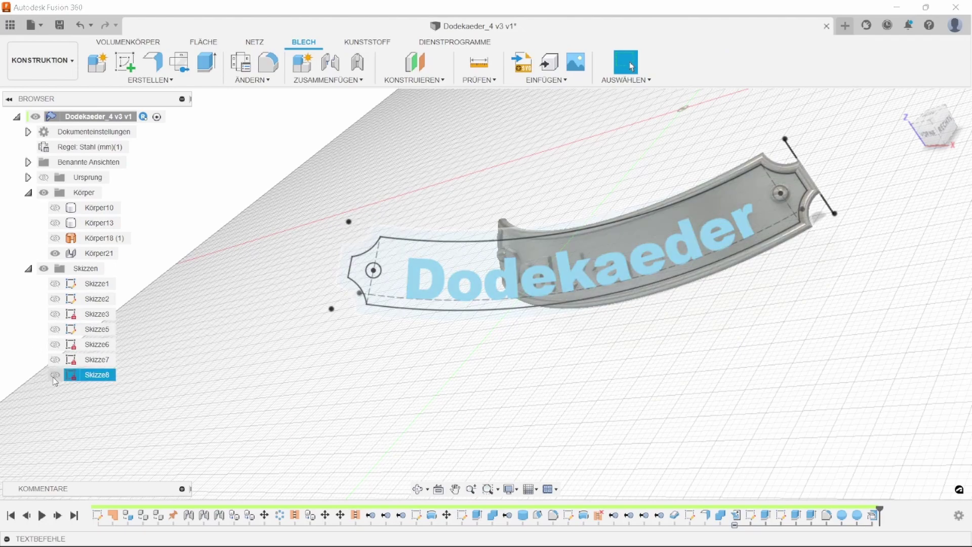
pyautogui.click(55, 222)
pyautogui.click(55, 208)
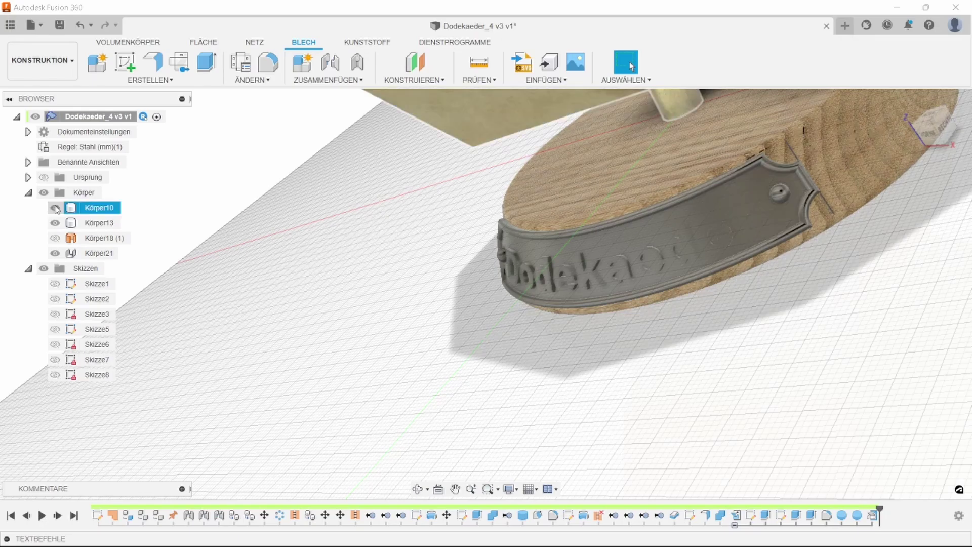
# Offset the end face of the thin strip protruding beside the nameplate's end after the "r" by -0.01 mm with Press Pull.
pyautogui.keyDown('shift'); pyautogui.moveTo(319, 238); pyautogui.dragTo(286, 269, button='middle'); pyautogui.keyUp('shift')
pyautogui.scroll(5, 537, 327)
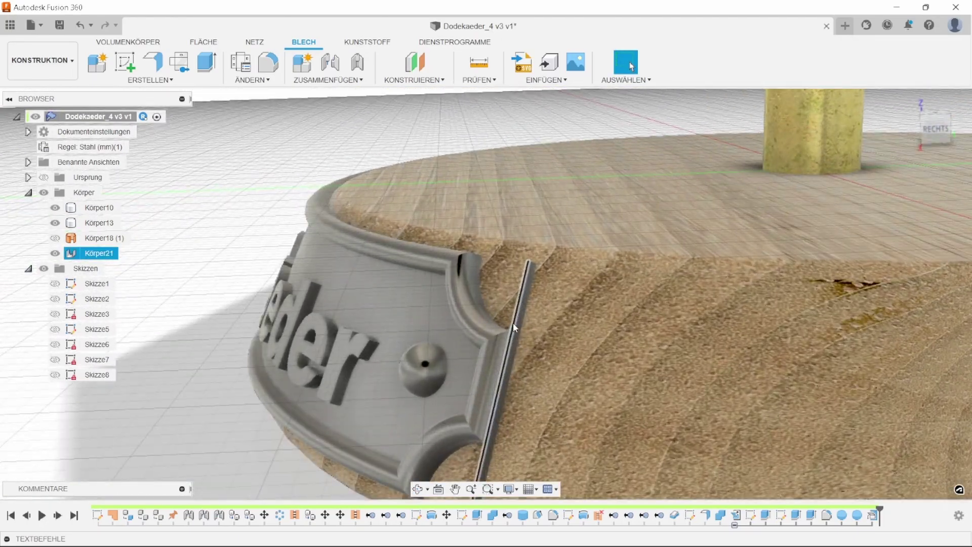
pyautogui.scroll(5, 513, 327)
pyautogui.scroll(3, 450, 185)
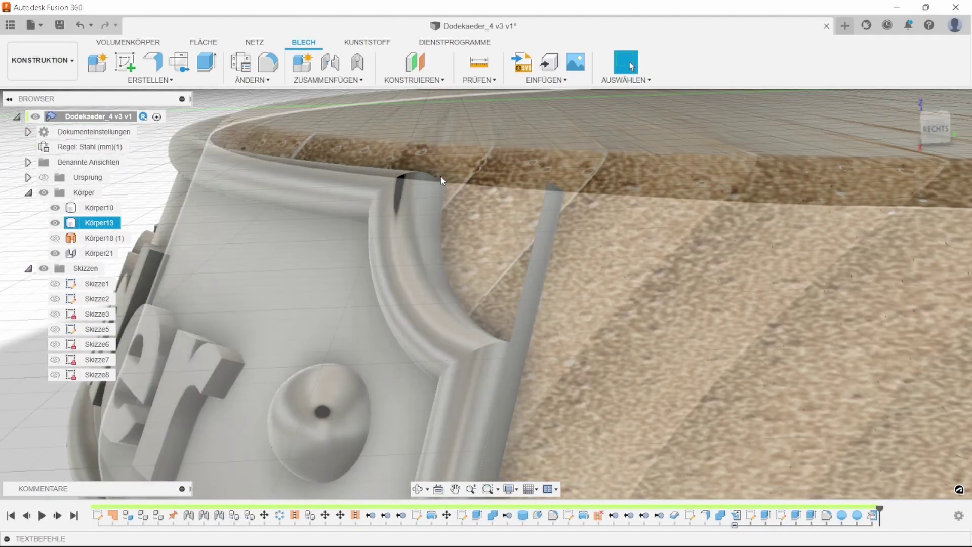
pyautogui.click(130, 45)
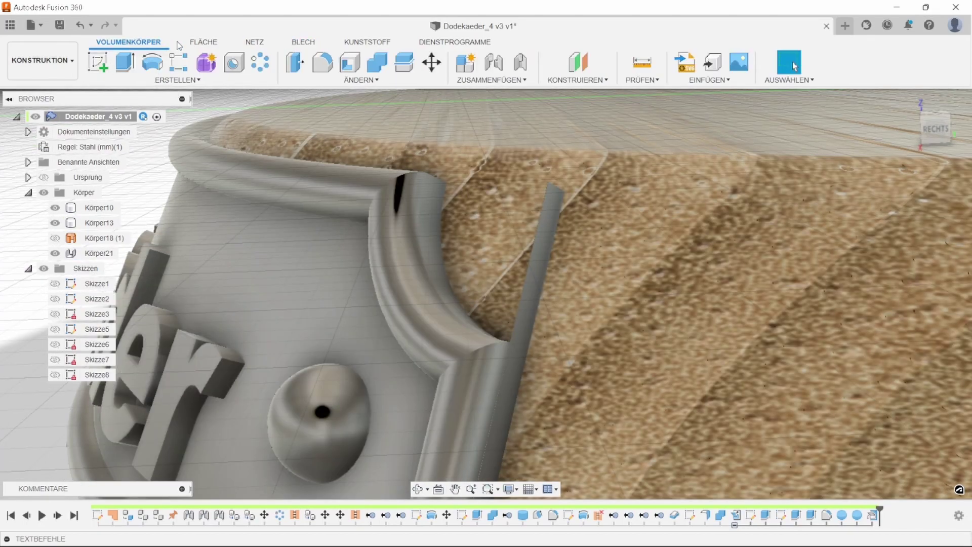
pyautogui.click(294, 63)
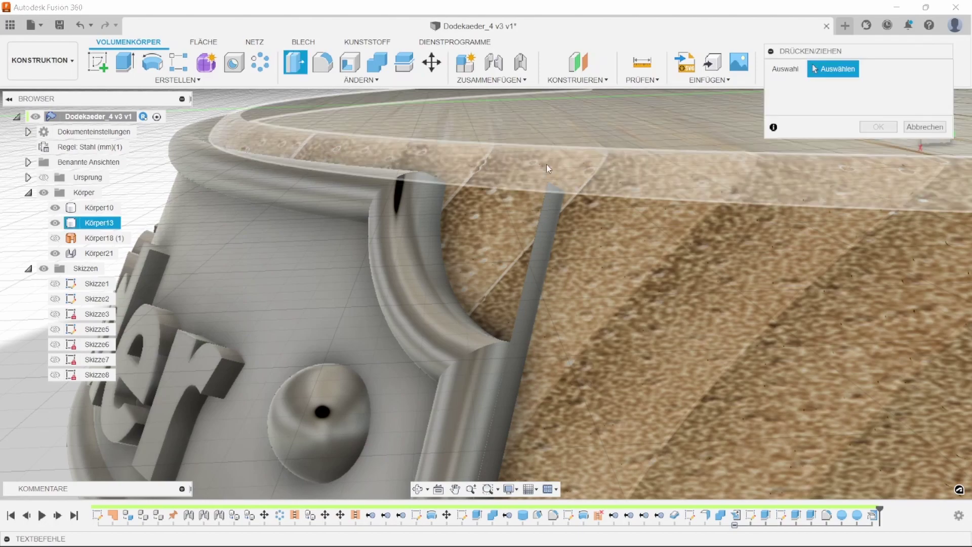
pyautogui.click(542, 241)
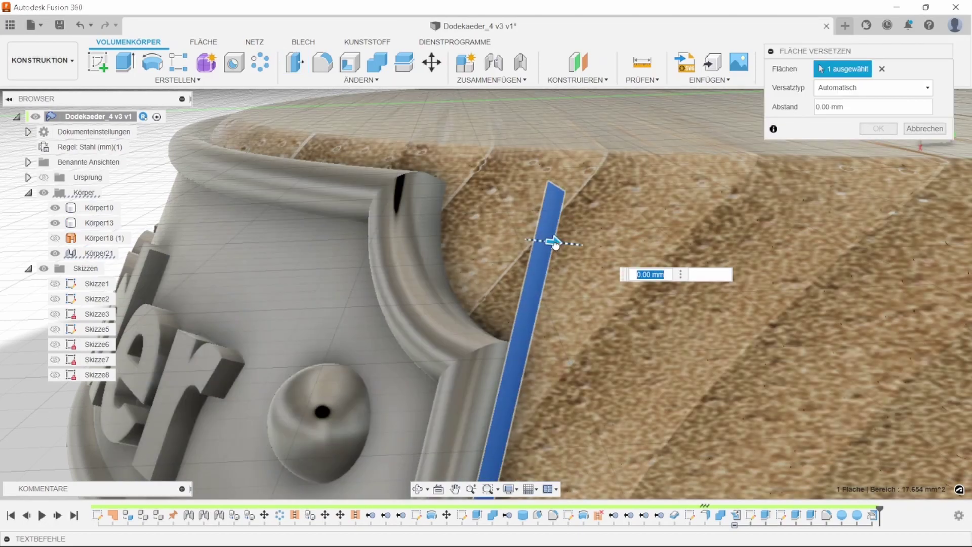
pyautogui.moveTo(557, 245); pyautogui.dragTo(625, 250)
pyautogui.keyDown('shift'); pyautogui.moveTo(575, 246); pyautogui.dragTo(639, 264, button='middle'); pyautogui.keyUp('shift')
pyautogui.write('-0.01')
pyautogui.press('Return')
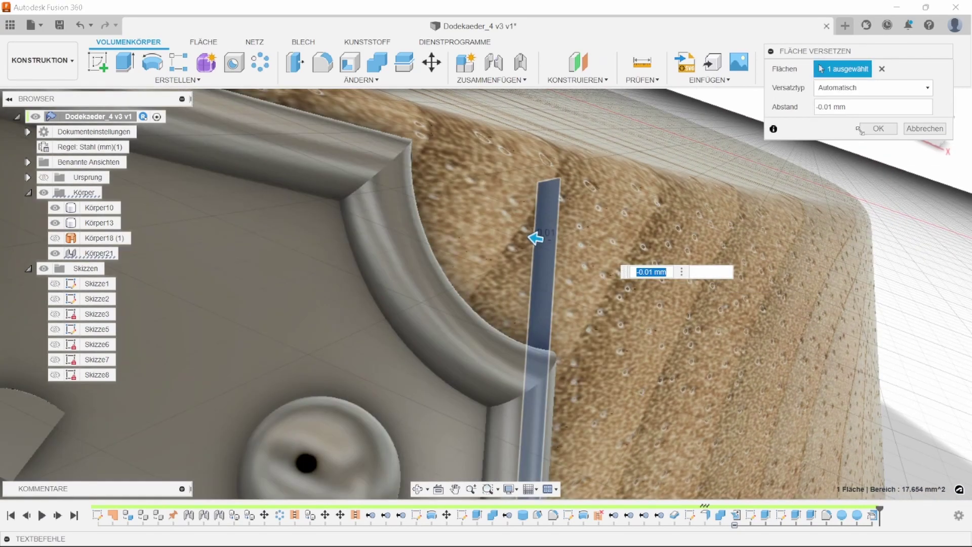
pyautogui.press('Return')
# Apply the "Messing - alt" appearance to the whole nameplate body Körper21.
pyautogui.scroll(-5, 765, 165)
pyautogui.keyDown('shift'); pyautogui.moveTo(765, 165); pyautogui.dragTo(678, 203, button='middle'); pyautogui.keyUp('shift')
pyautogui.moveTo(489, 216); pyautogui.dragTo(779, 284, button='middle')
pyautogui.keyDown('shift'); pyautogui.moveTo(529, 242); pyautogui.dragTo(744, 269, button='middle'); pyautogui.keyUp('shift')
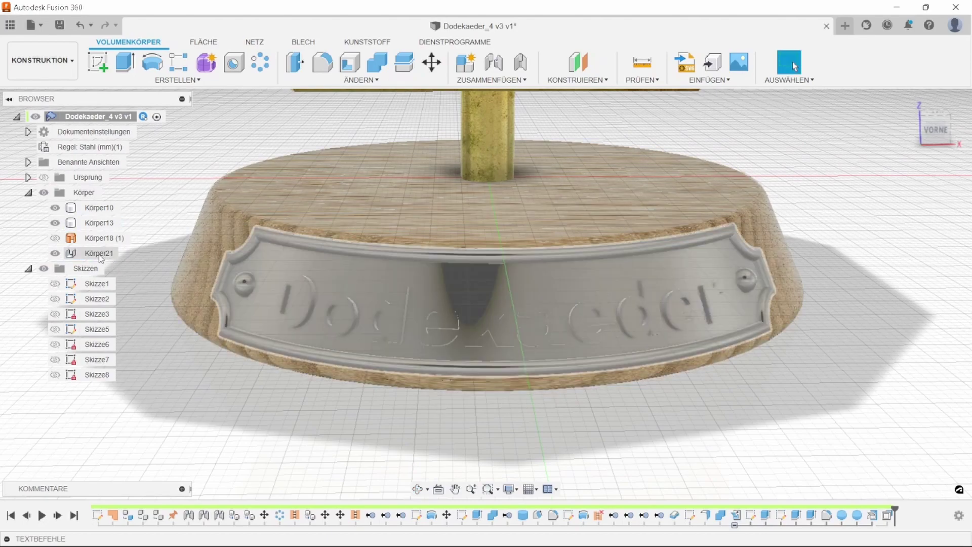
pyautogui.rightClick(100, 253)
pyautogui.click(159, 340)
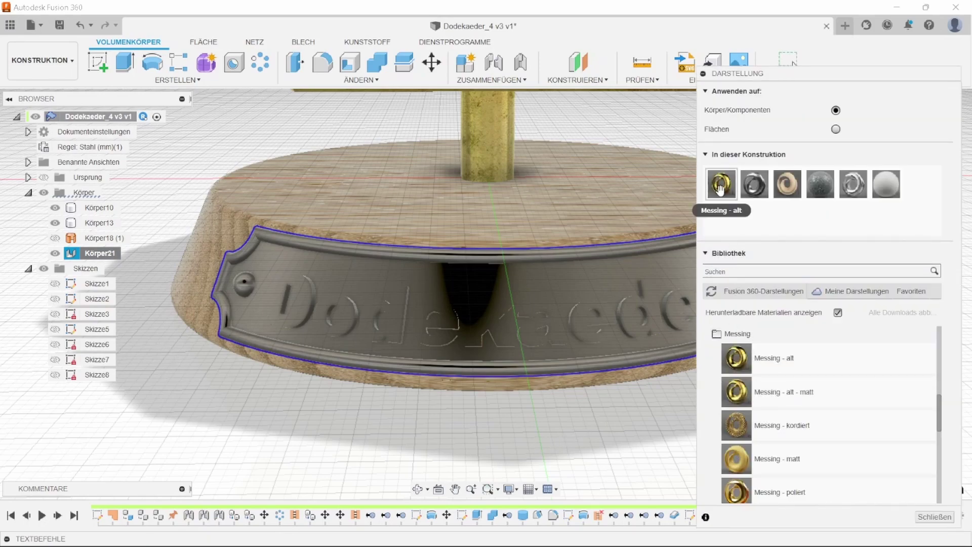
pyautogui.moveTo(718, 188); pyautogui.dragTo(596, 280)
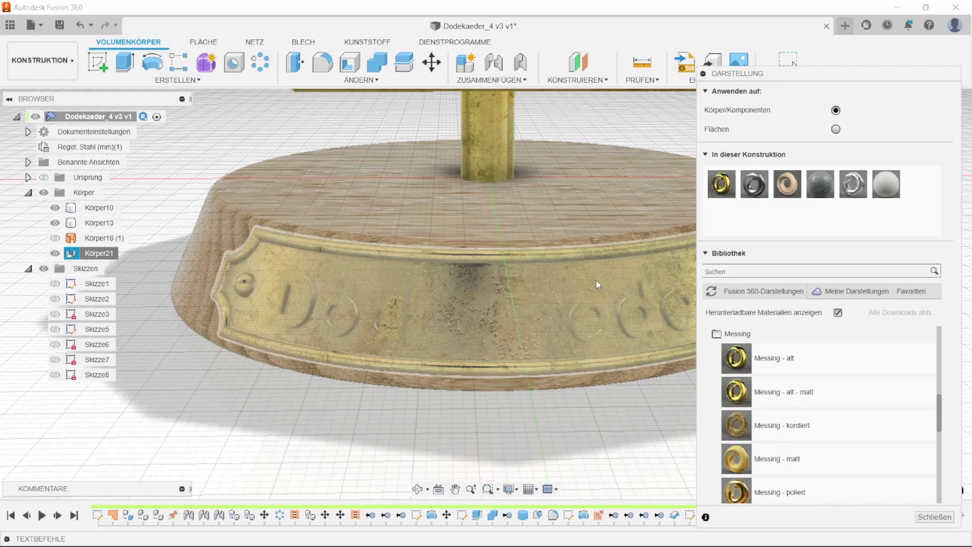
# Add the "Messing - poliert" appearance to the design and apply it by face to the nameplate's upper border.
pyautogui.scroll(-3, 810, 380)
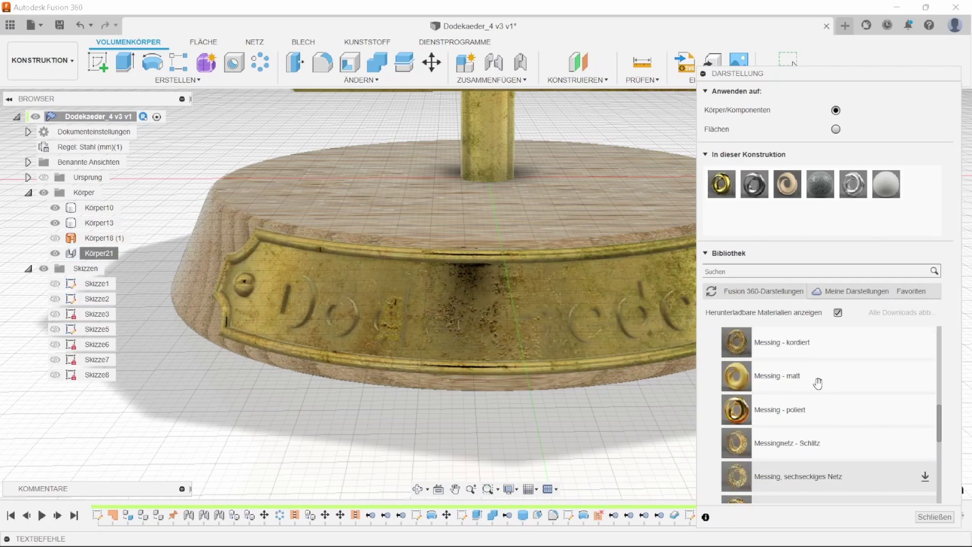
pyautogui.click(827, 401)
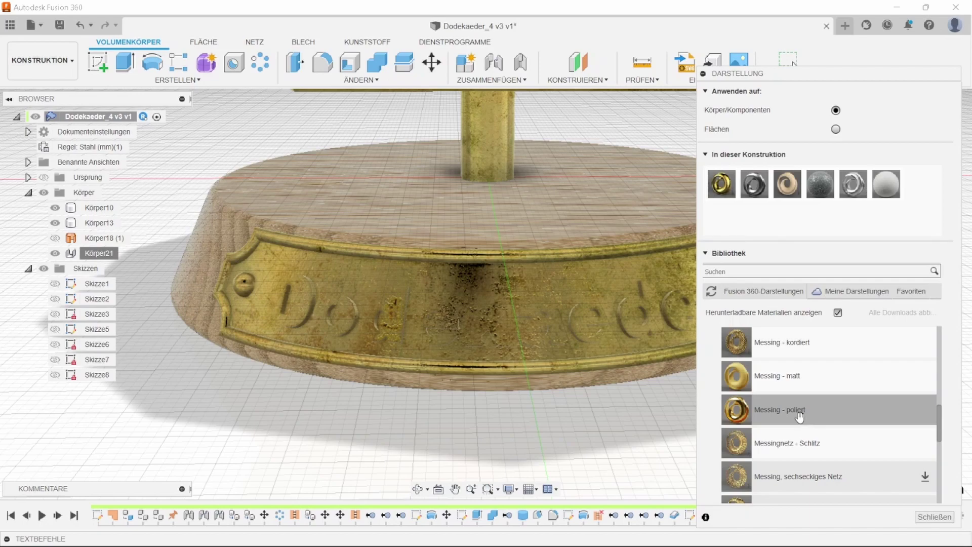
pyautogui.moveTo(799, 416); pyautogui.dragTo(821, 226)
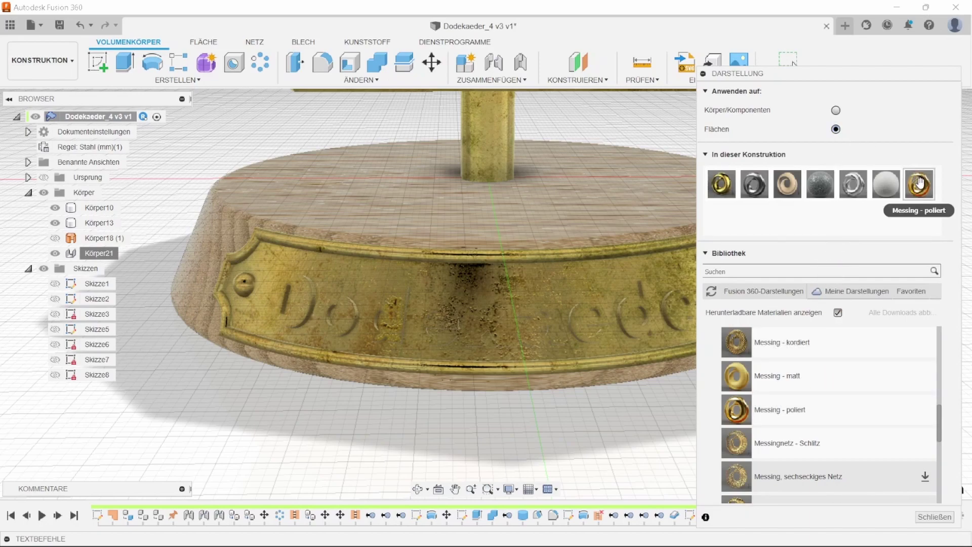
pyautogui.moveTo(796, 212); pyautogui.dragTo(646, 247)
# Select the letter faces, both rivet heads and the remaining border faces, apply "Messing - poliert" to them, and close the appearance settings.
pyautogui.scroll(3, 203, 246)
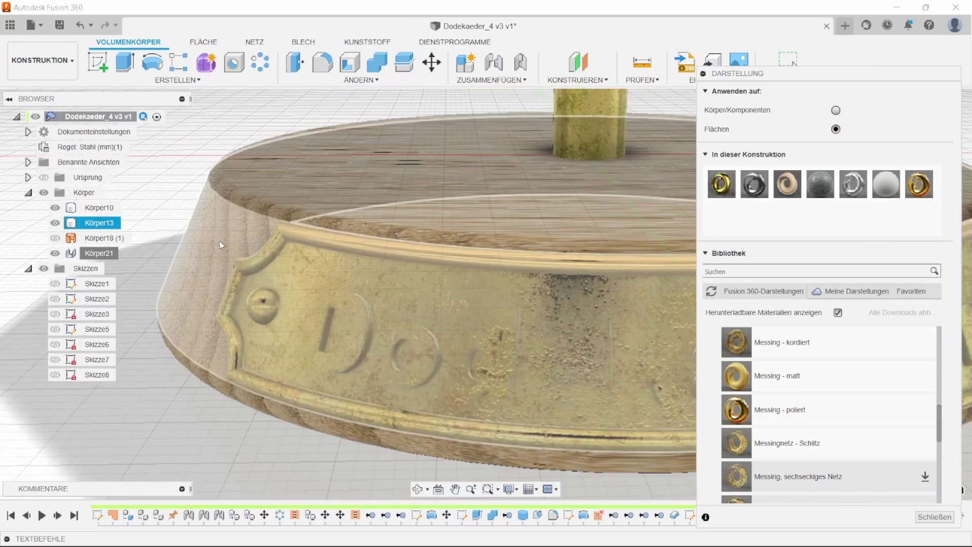
pyautogui.scroll(1, 219, 241)
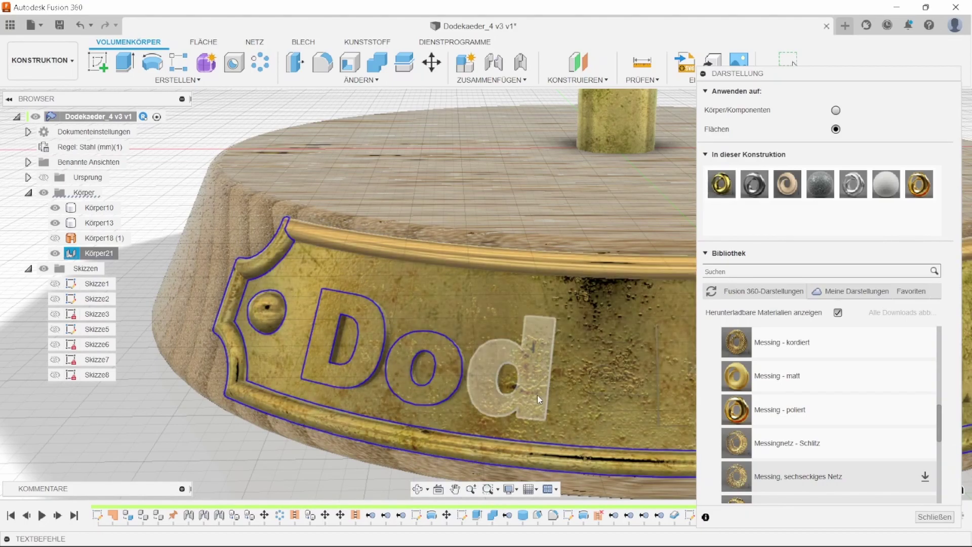
pyautogui.moveTo(359, 280); pyautogui.dragTo(116, 219, button='middle')
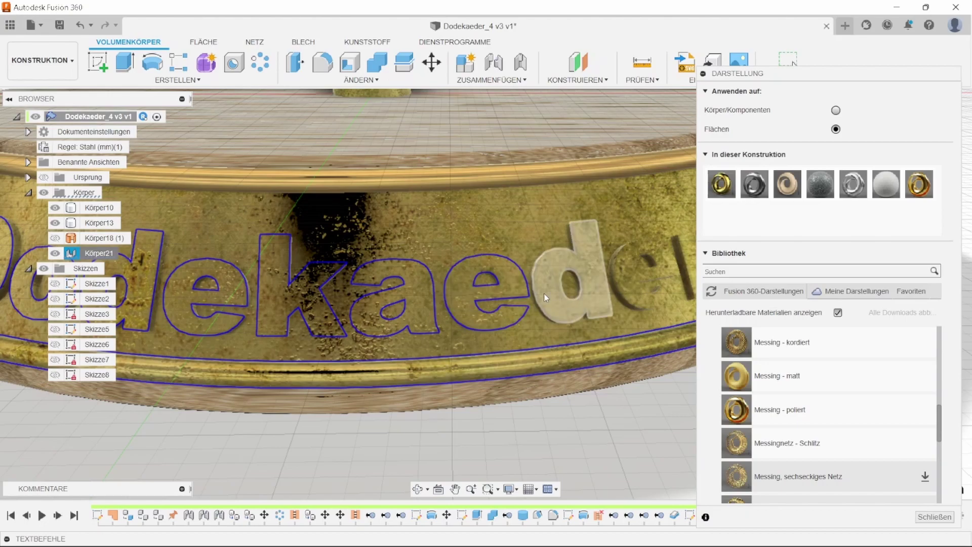
pyautogui.moveTo(622, 275); pyautogui.dragTo(309, 297, button='middle')
pyautogui.click(409, 282)
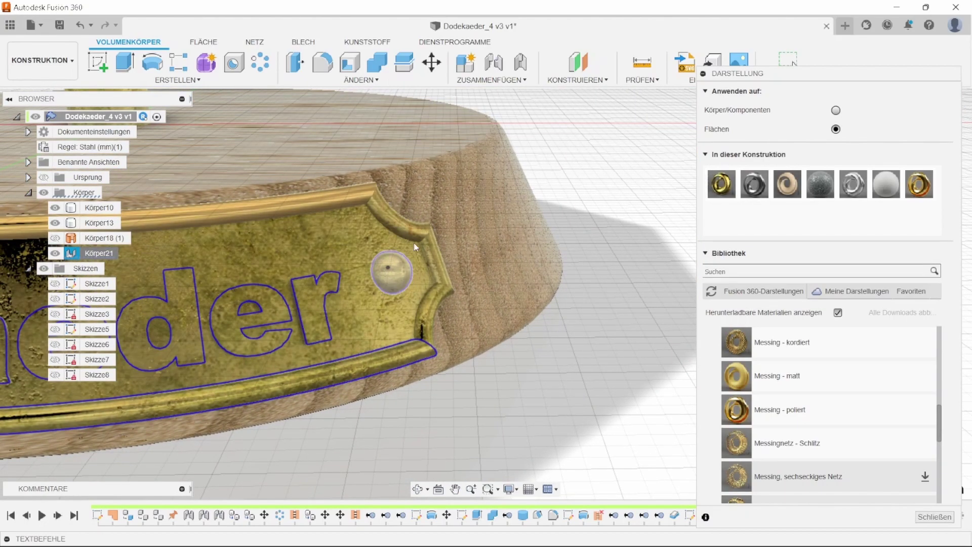
pyautogui.click(419, 234)
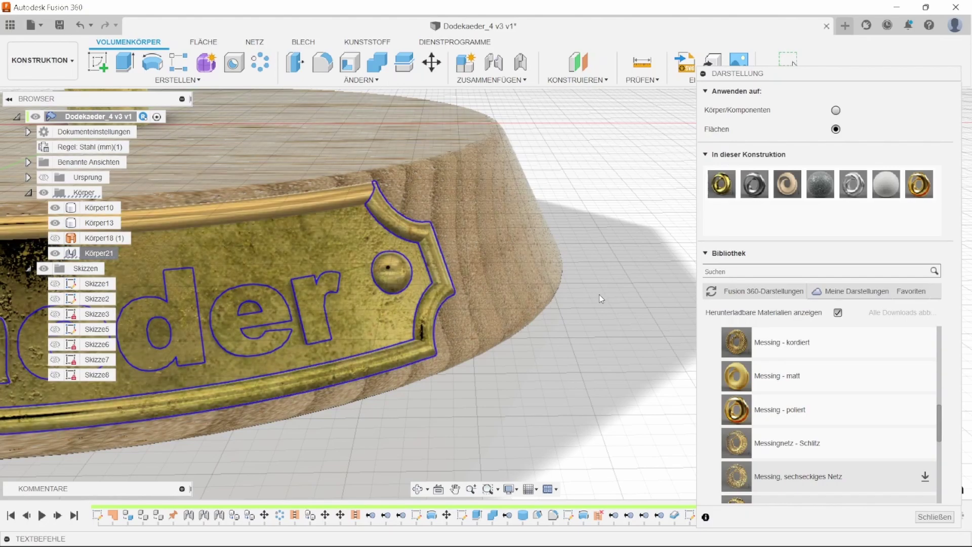
pyautogui.moveTo(837, 214); pyautogui.dragTo(317, 302)
pyautogui.scroll(-5, 557, 354)
pyautogui.keyDown('shift'); pyautogui.moveTo(495, 365); pyautogui.dragTo(526, 334, button='middle'); pyautogui.keyUp('shift')
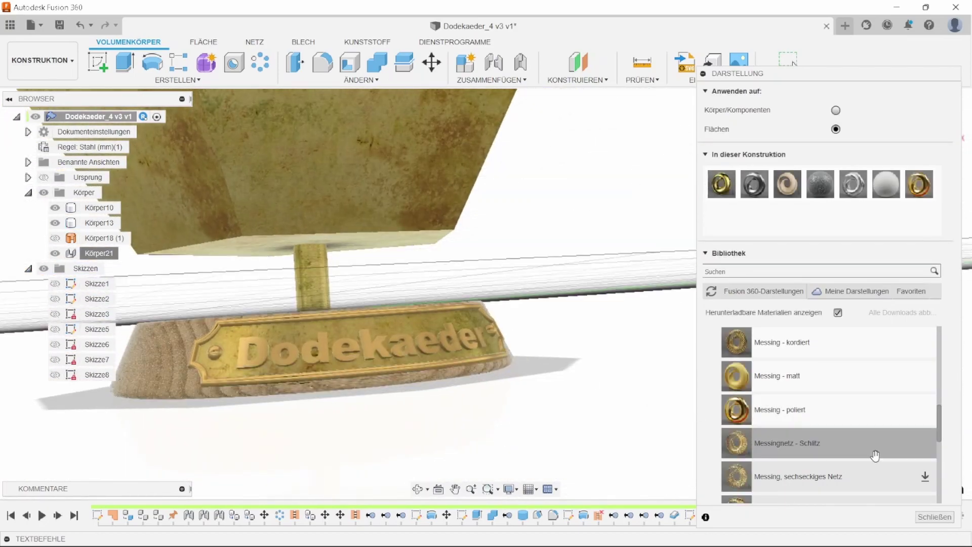
pyautogui.click(931, 518)
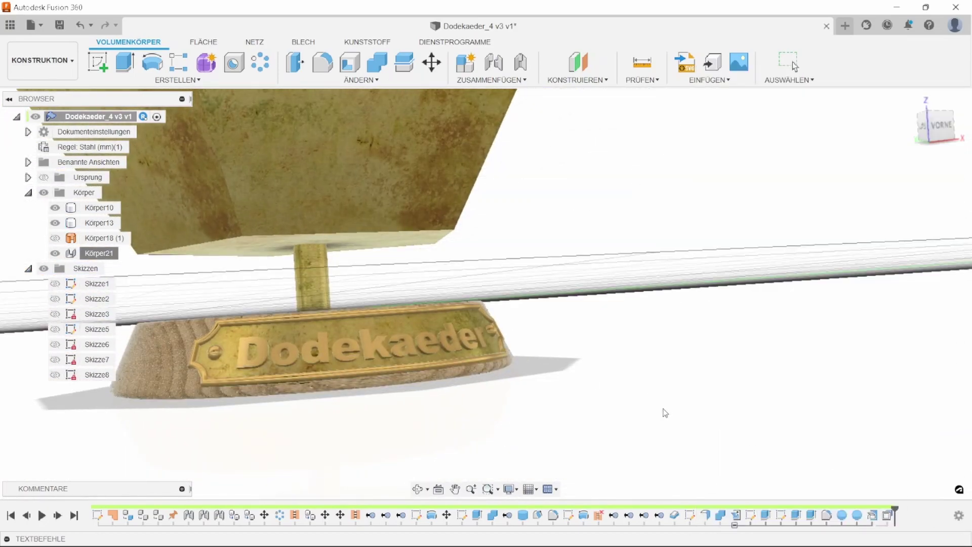
pyautogui.keyDown('shift'); pyautogui.moveTo(607, 358); pyautogui.dragTo(654, 323, button='middle'); pyautogui.keyUp('shift')
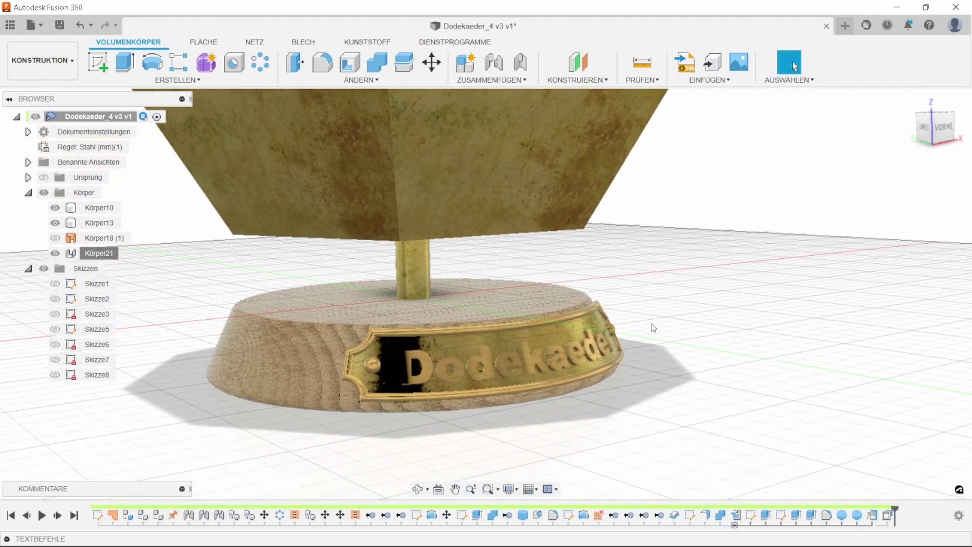
pyautogui.scroll(3, 500, 385)
pyautogui.keyDown('shift'); pyautogui.moveTo(682, 408); pyautogui.dragTo(560, 430, button='middle'); pyautogui.keyUp('shift')
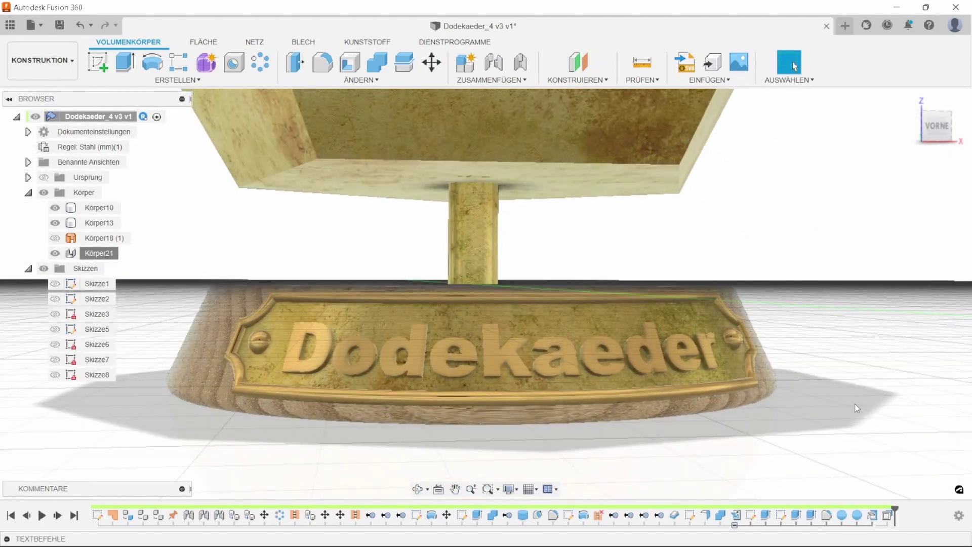